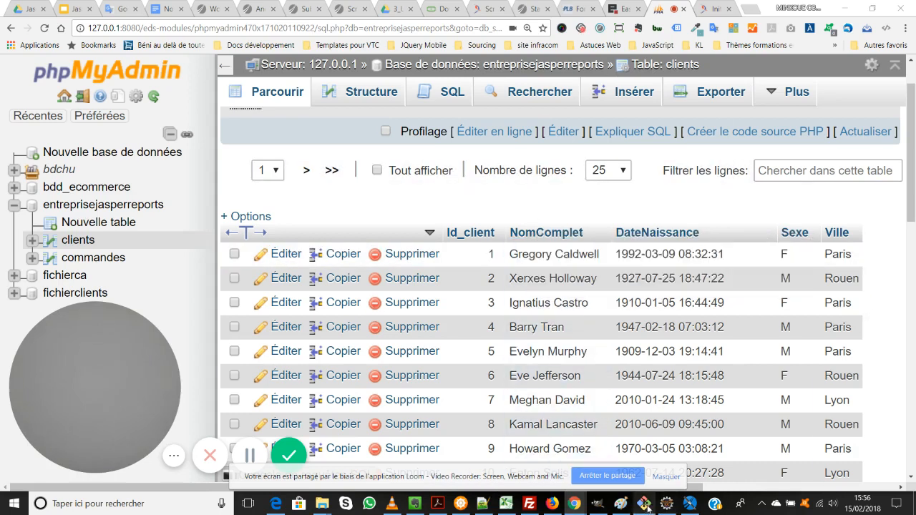
Step: Switch to Jaspersoft Studio and start a new report based on the Cherry Landscape template
{"action": "left_click", "coordinate": [689, 504]}
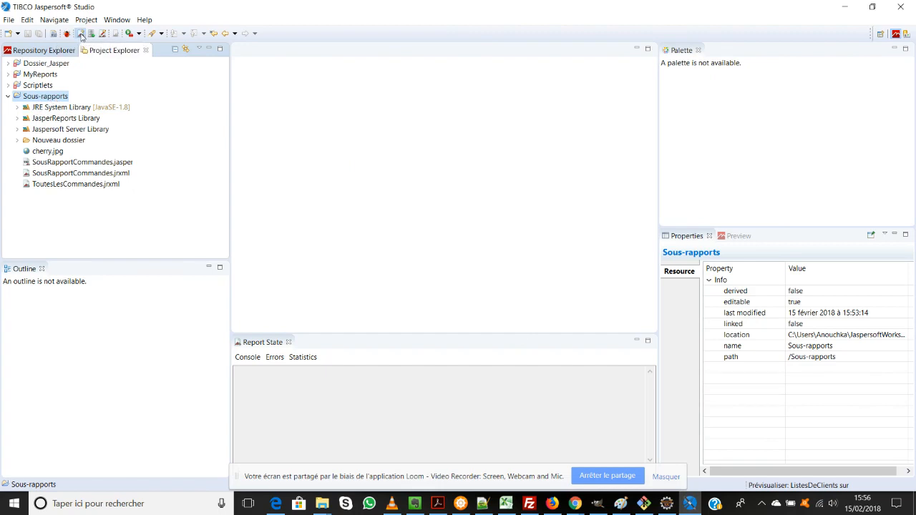
{"action": "left_click", "coordinate": [81, 34]}
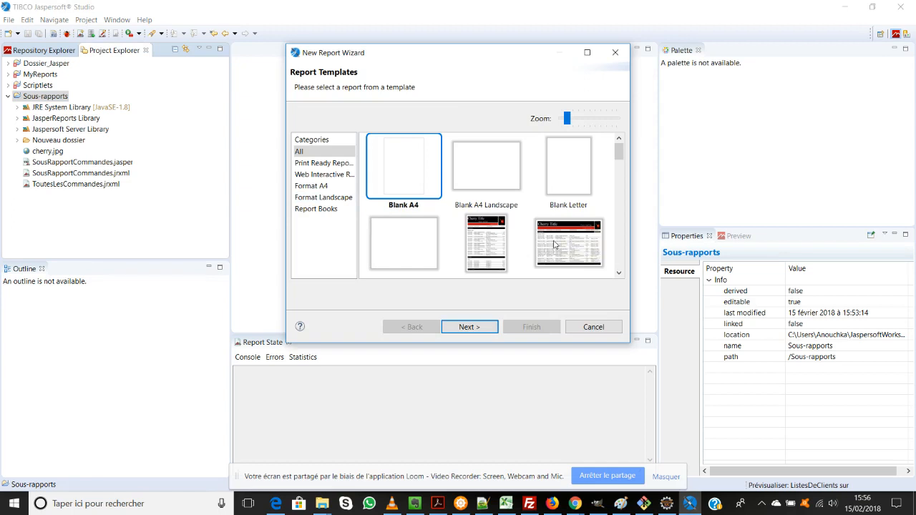
{"action": "left_click", "coordinate": [555, 244]}
{"action": "left_click", "coordinate": [472, 327]}
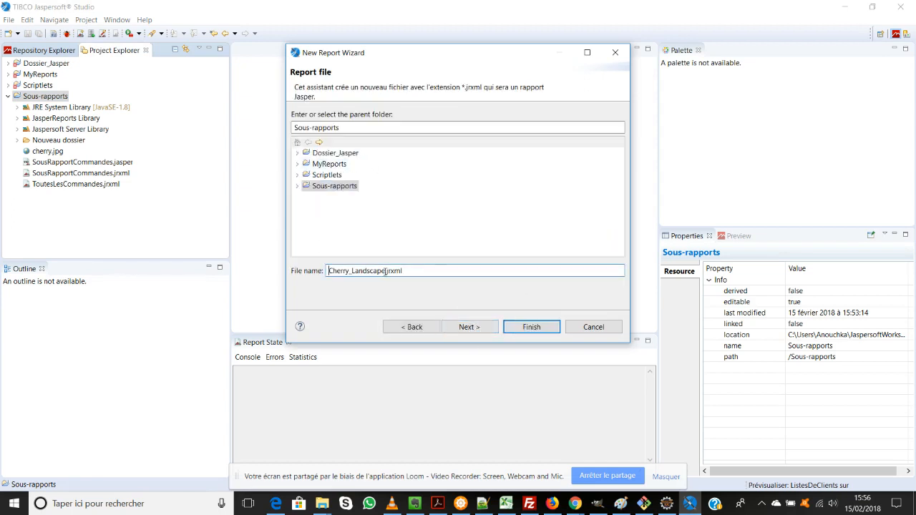
Step: Name the report file ListesClients.jrxml in the Sous-rapports folder and continue to the data source
{"action": "left_click_drag", "start_coordinate": [385, 270], "coordinate": [323, 270]}
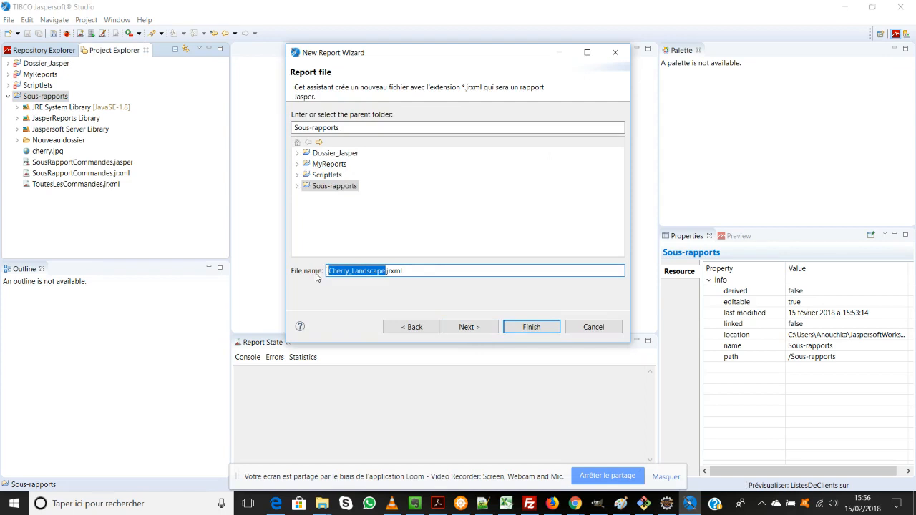
{"action": "type", "text": "Listes"}
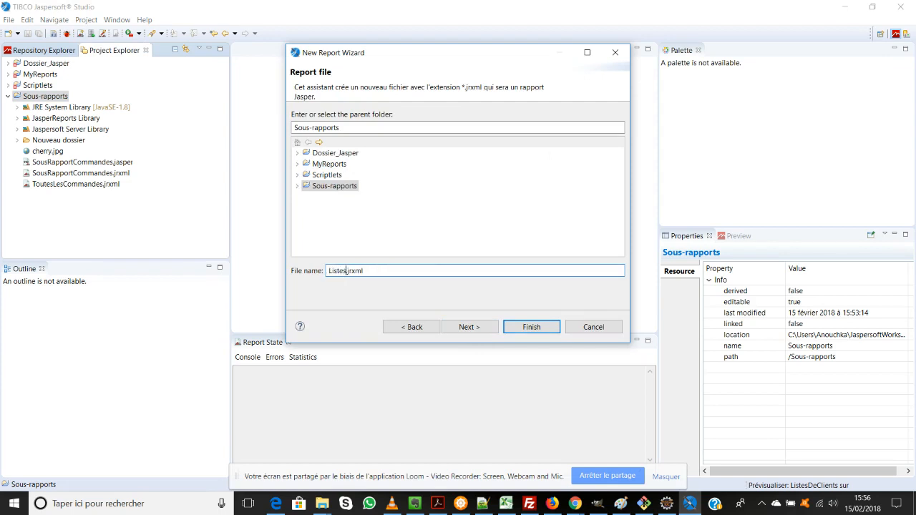
{"action": "type", "text": "de"}
{"action": "key", "text": "BackSpace"}
{"action": "key", "text": "BackSpace"}
{"action": "type", "text": "Clients"}
{"action": "left_click", "coordinate": [490, 327]}
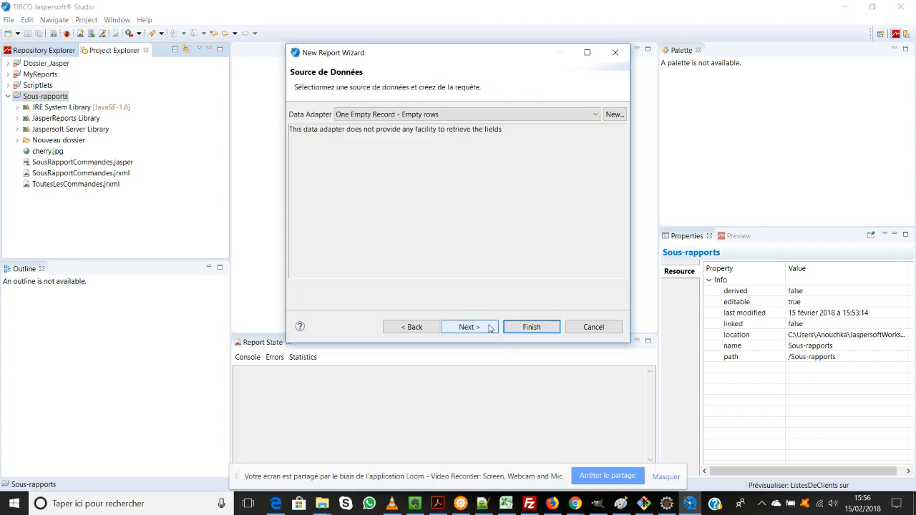
Step: Use New Data Adapter - Database JDBC Connection and add the clients table of entreprisejasperreports to the query diagram
{"action": "left_click", "coordinate": [413, 116]}
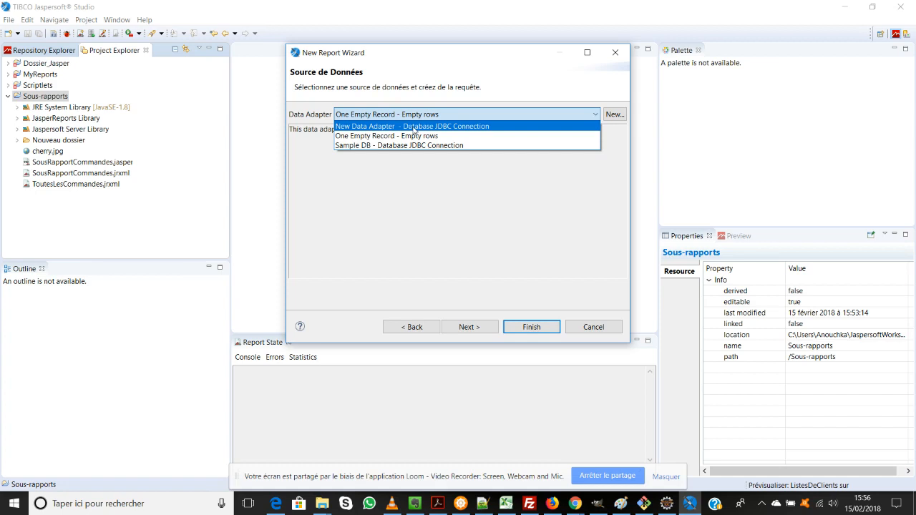
{"action": "left_click", "coordinate": [414, 128]}
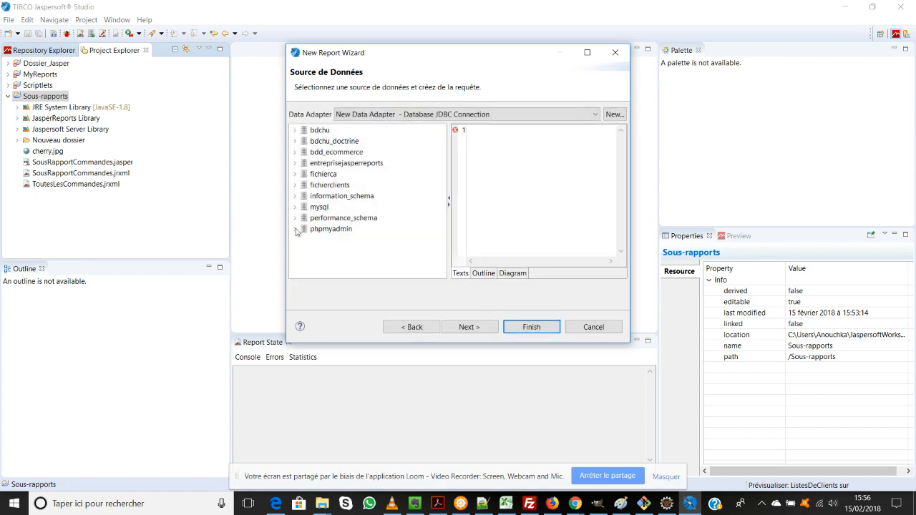
{"action": "left_click", "coordinate": [294, 163]}
{"action": "left_click", "coordinate": [303, 207]}
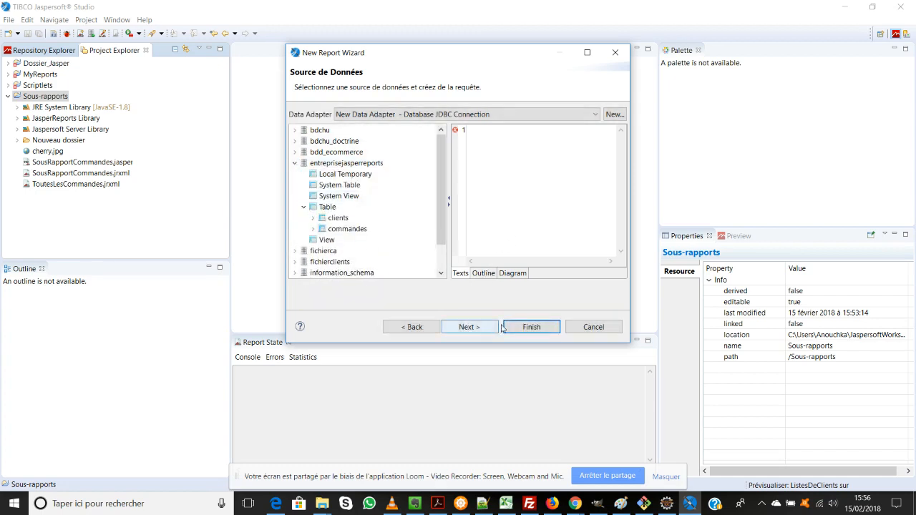
{"action": "left_click", "coordinate": [517, 277]}
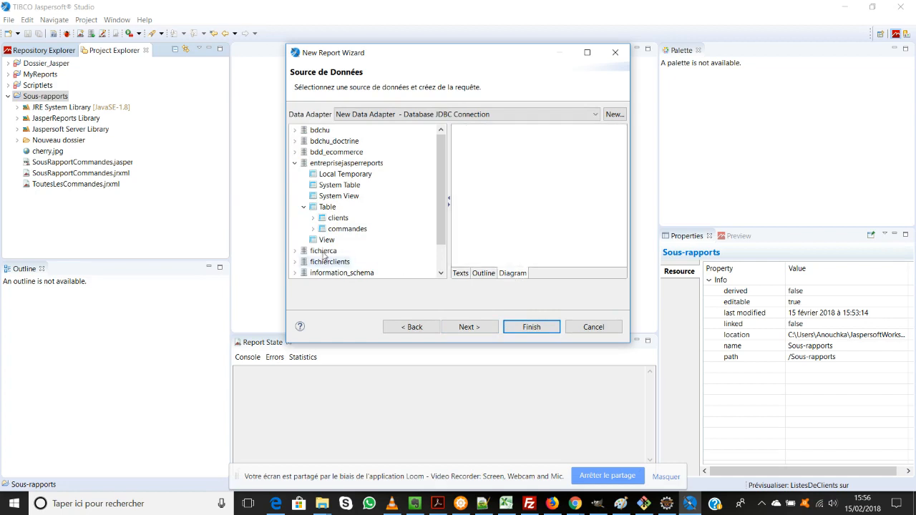
{"action": "left_click_drag", "start_coordinate": [337, 219], "coordinate": [535, 165]}
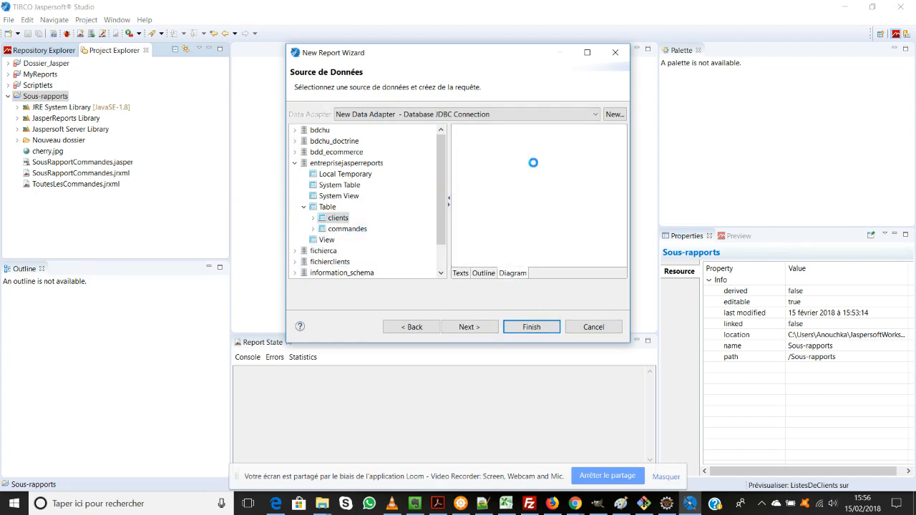
Step: Select the Id_client, NomComplet, DateNaissance, Sexe and Ville columns of the clients table for the query
{"action": "left_click", "coordinate": [531, 176]}
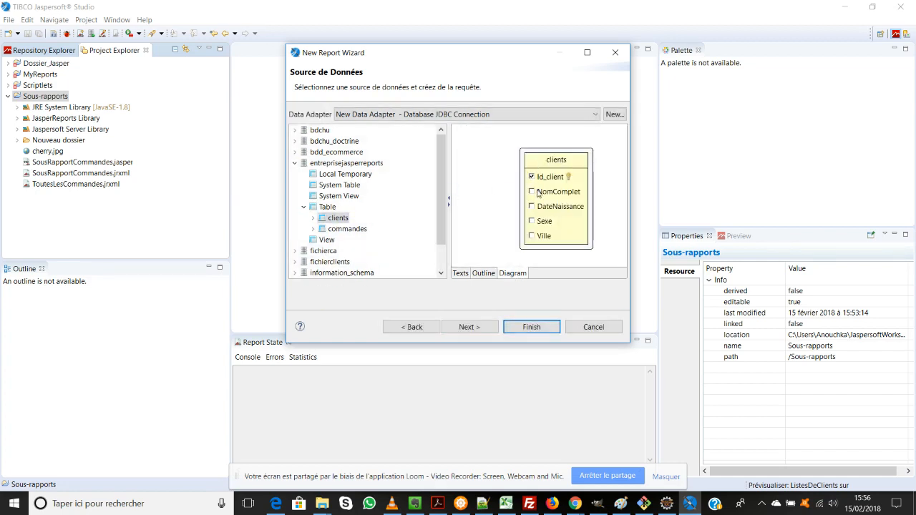
{"action": "left_click", "coordinate": [532, 191]}
{"action": "left_click", "coordinate": [531, 207]}
{"action": "left_click", "coordinate": [531, 236]}
{"action": "left_click", "coordinate": [472, 326]}
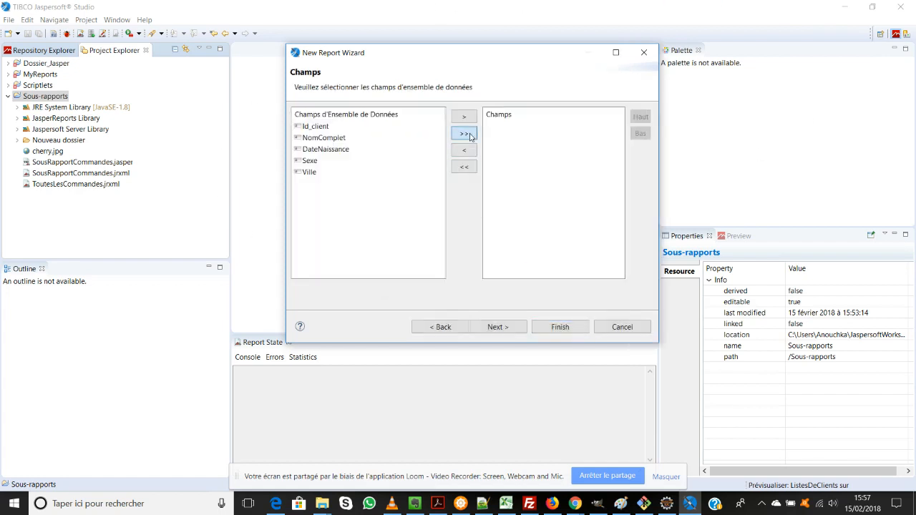
Step: Include all dataset fields in the report, leave it ungrouped, and generate it
{"action": "left_click", "coordinate": [469, 135]}
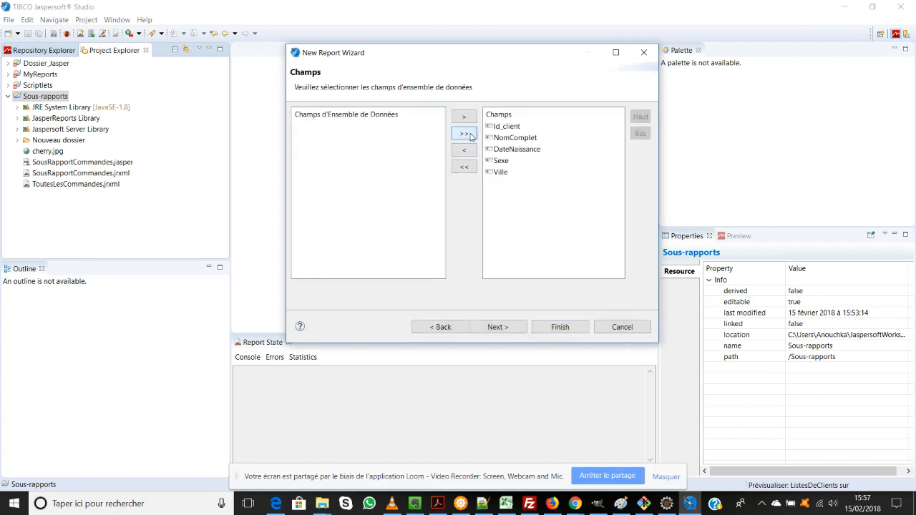
{"action": "left_click", "coordinate": [502, 328]}
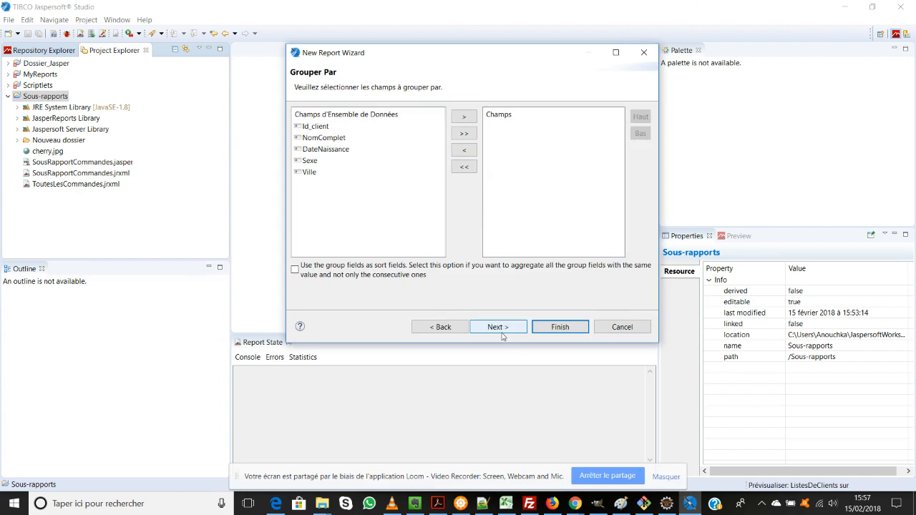
{"action": "left_click", "coordinate": [502, 328]}
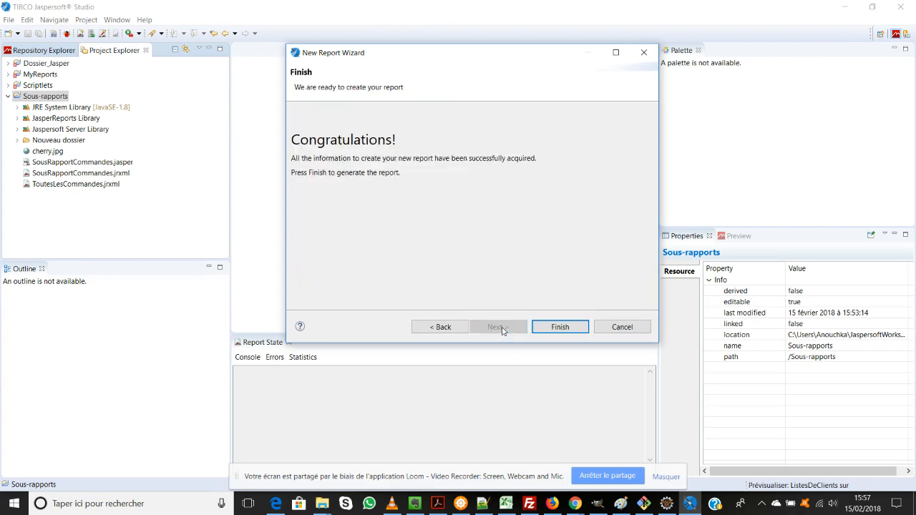
{"action": "left_click", "coordinate": [556, 327]}
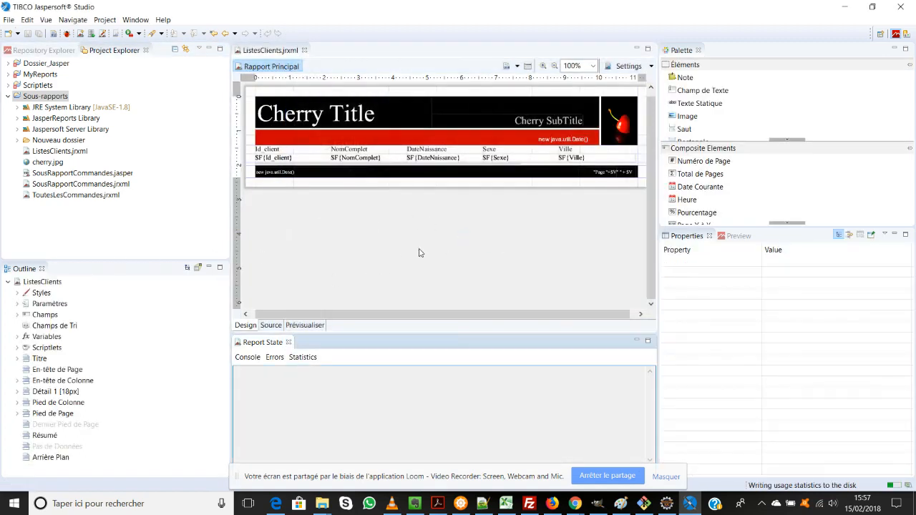
Step: Preview the ListesClients report and page through the client list to the last page
{"action": "left_click", "coordinate": [306, 325]}
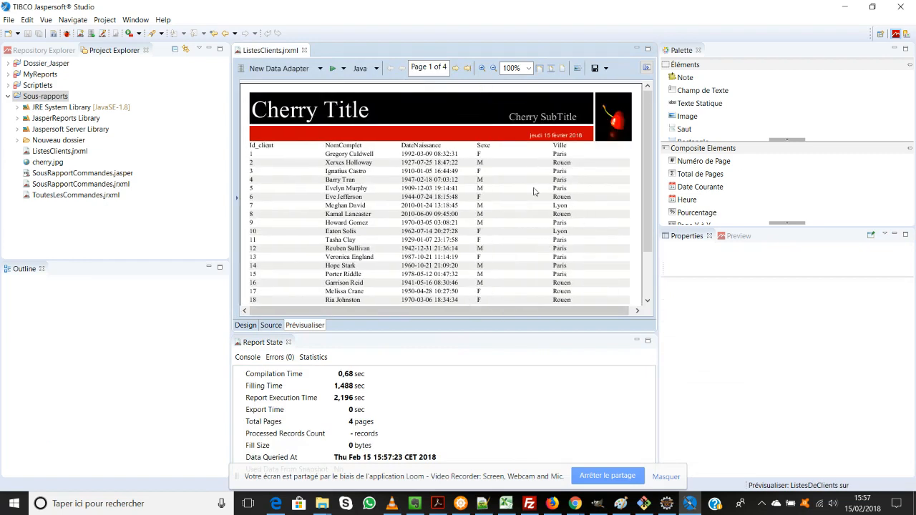
{"action": "scroll", "coordinate": [532, 190], "scroll_direction": "down", "scroll_amount": 3}
{"action": "scroll", "coordinate": [533, 190], "scroll_direction": "up", "scroll_amount": 3}
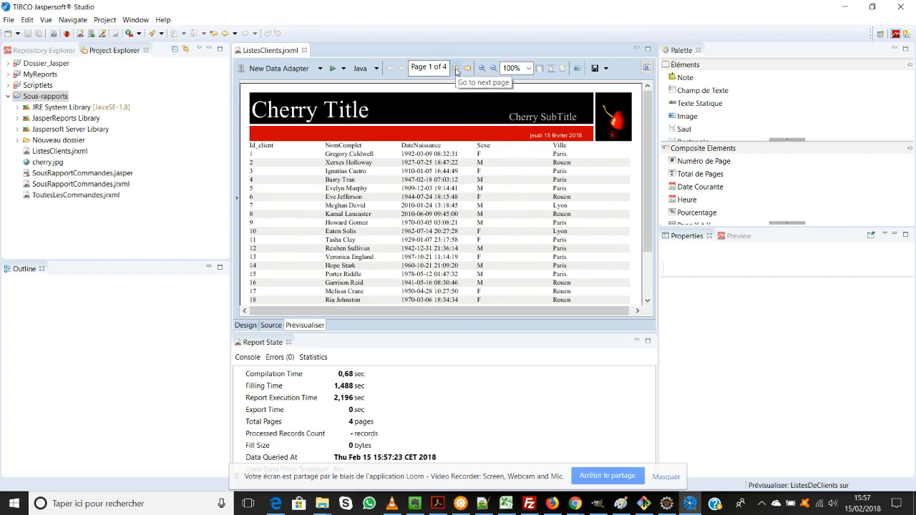
{"action": "left_click", "coordinate": [455, 69]}
{"action": "left_click", "coordinate": [456, 70]}
{"action": "left_click", "coordinate": [456, 70]}
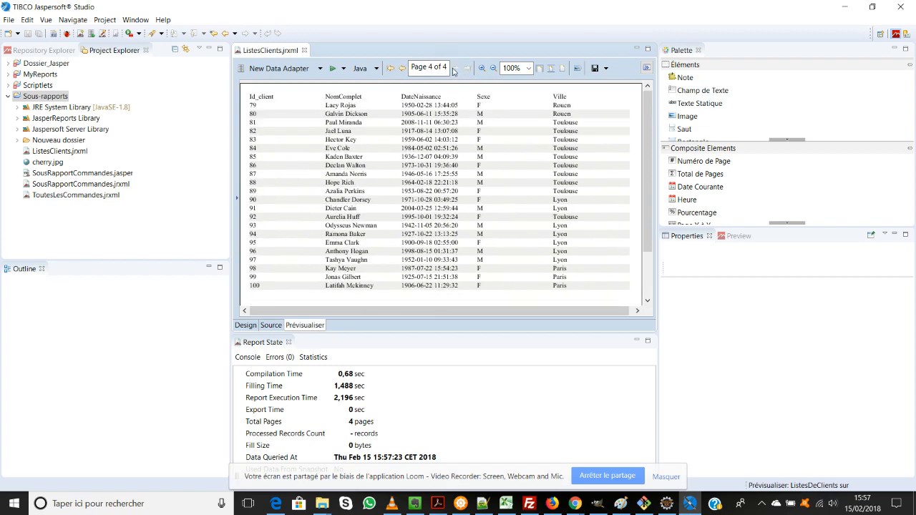
{"action": "scroll", "coordinate": [421, 204], "scroll_direction": "down", "scroll_amount": 3}
{"action": "scroll", "coordinate": [421, 204], "scroll_direction": "up", "scroll_amount": 3}
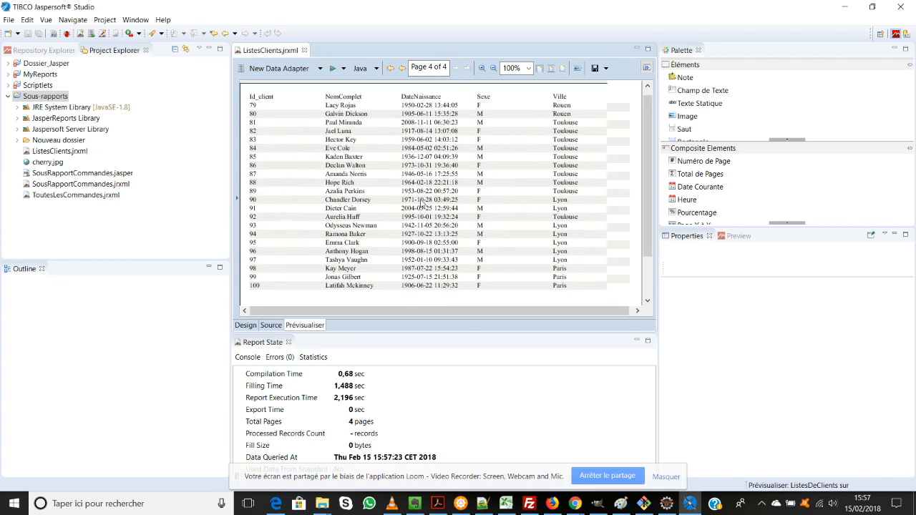
Step: Return to the report design, set the Résumé band's height to 20 px and stretch it to about 59 px
{"action": "left_click", "coordinate": [245, 325]}
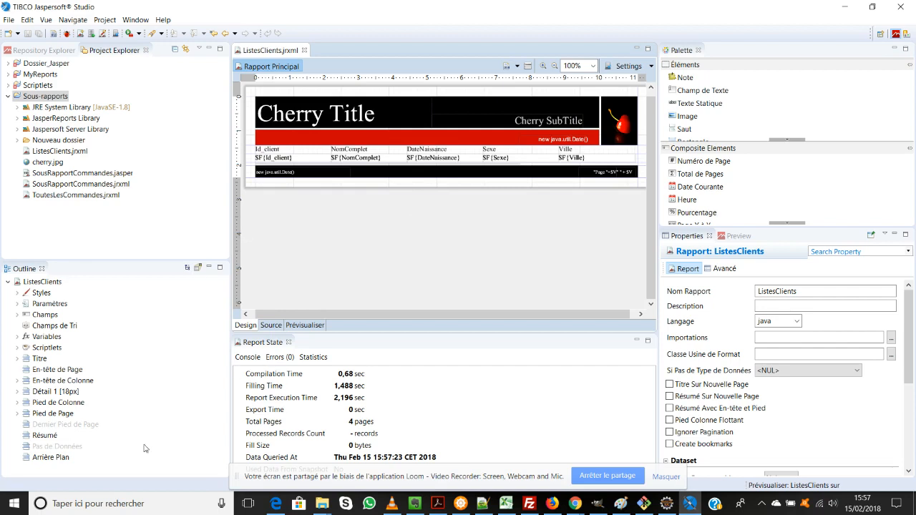
{"action": "left_click", "coordinate": [44, 435]}
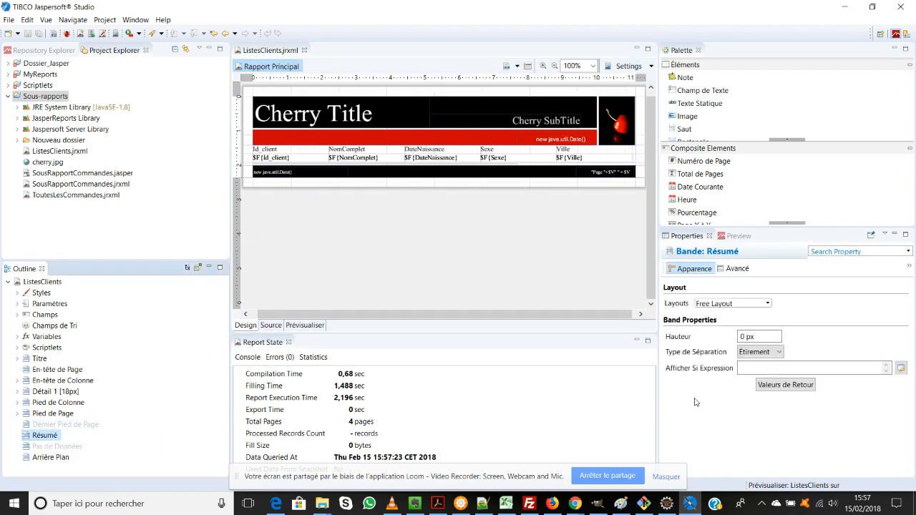
{"action": "left_click_drag", "start_coordinate": [745, 336], "coordinate": [731, 339]}
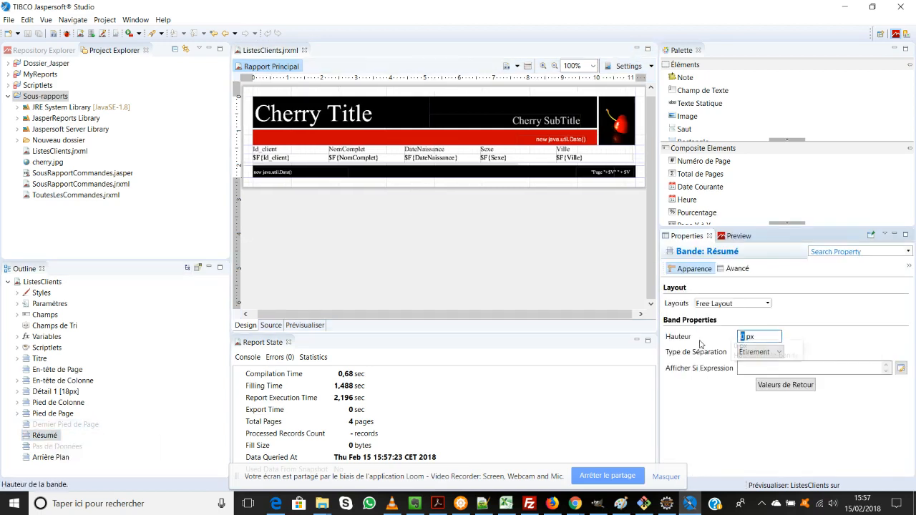
{"action": "type", "text": "2"}
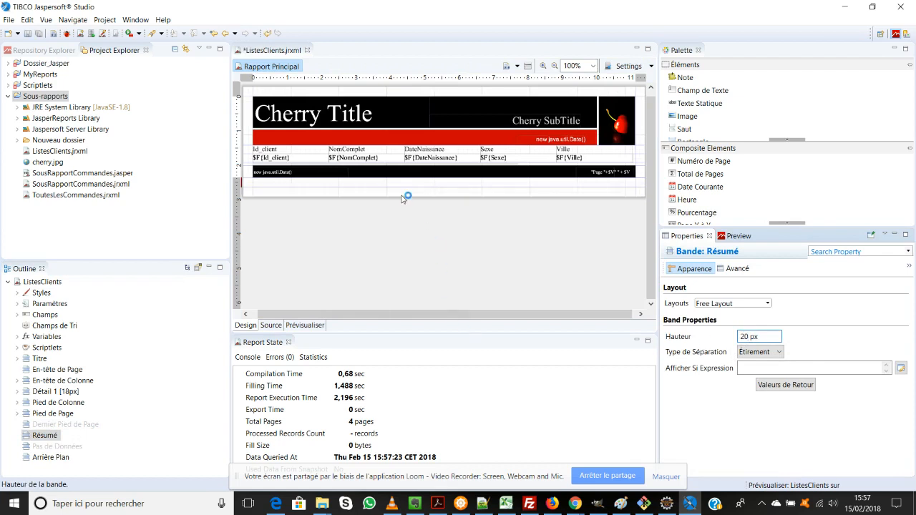
{"action": "left_click_drag", "start_coordinate": [398, 186], "coordinate": [397, 207]}
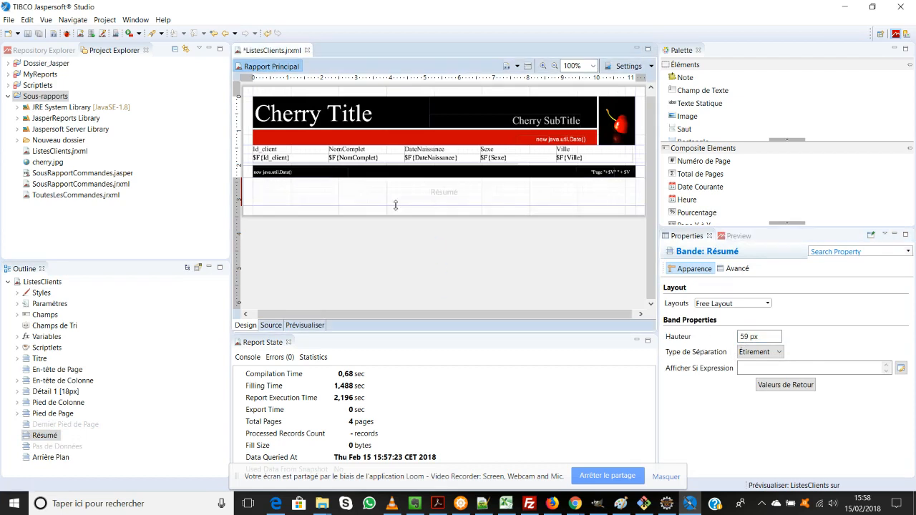
Step: Place a Sous-Rapport element in the Résumé band, creating a new report from the Blank A4 Landscape template
{"action": "left_click", "coordinate": [812, 102]}
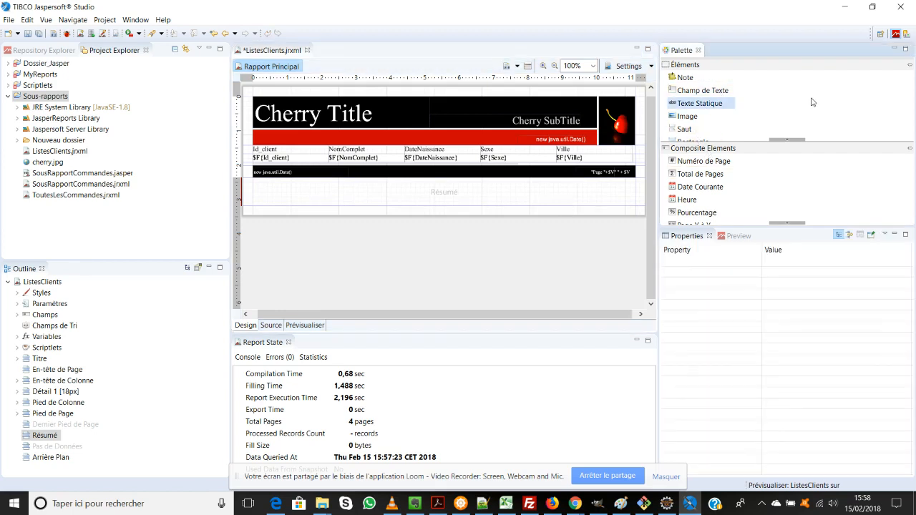
{"action": "scroll", "coordinate": [812, 106], "scroll_direction": "down", "scroll_amount": 2}
{"action": "scroll", "coordinate": [811, 109], "scroll_direction": "down", "scroll_amount": 3}
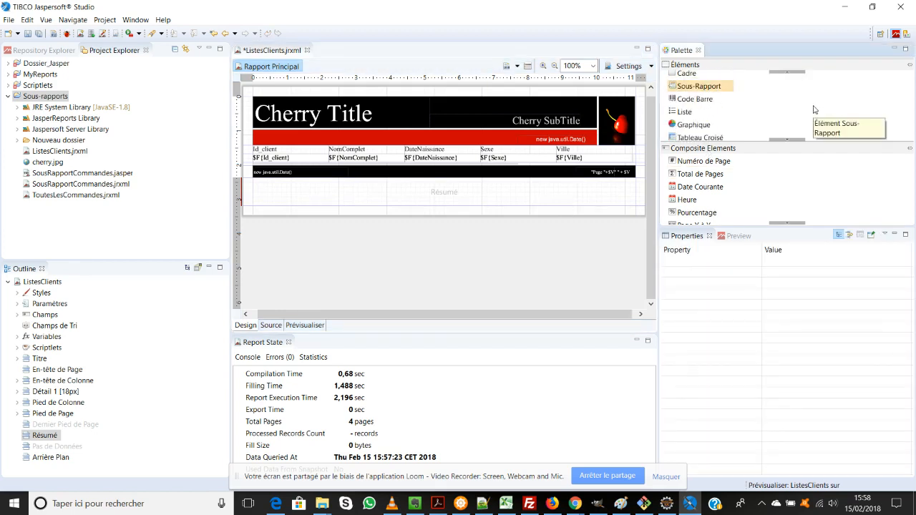
{"action": "left_click_drag", "start_coordinate": [698, 87], "coordinate": [394, 198]}
{"action": "left_click", "coordinate": [334, 111]}
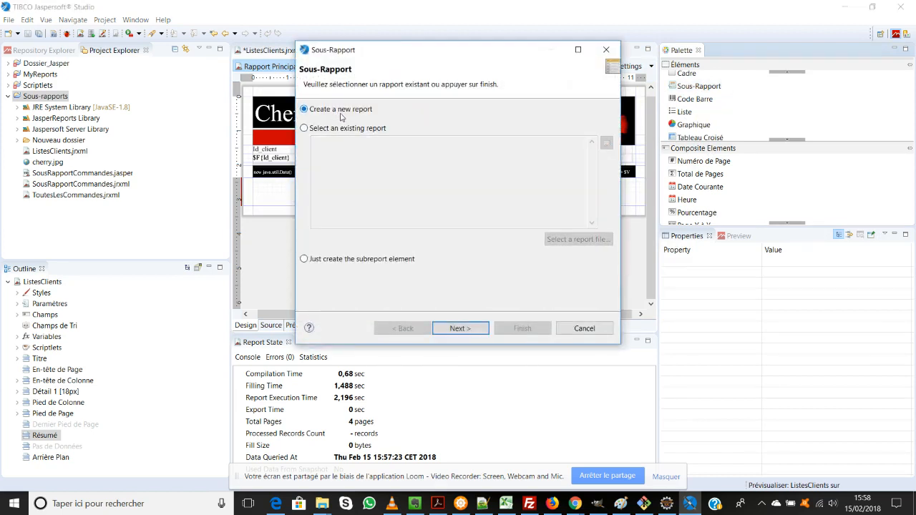
{"action": "left_click", "coordinate": [465, 329]}
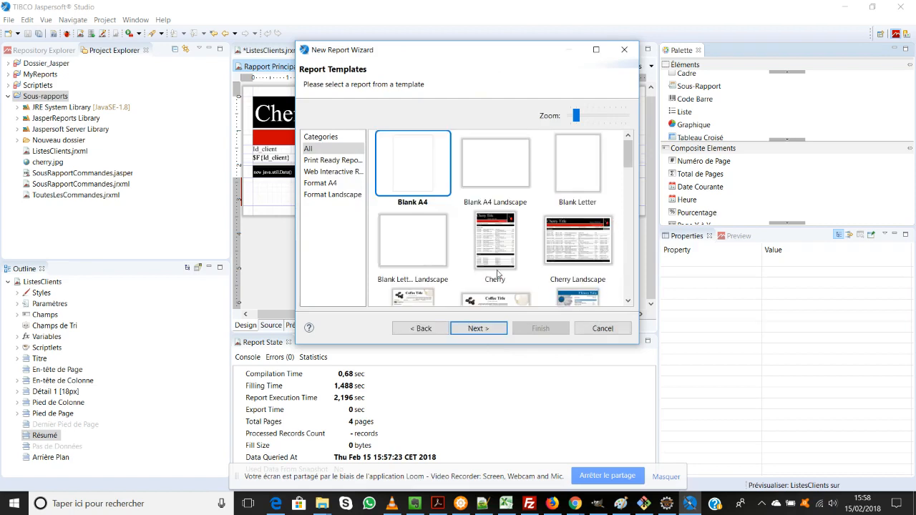
{"action": "left_click", "coordinate": [505, 170]}
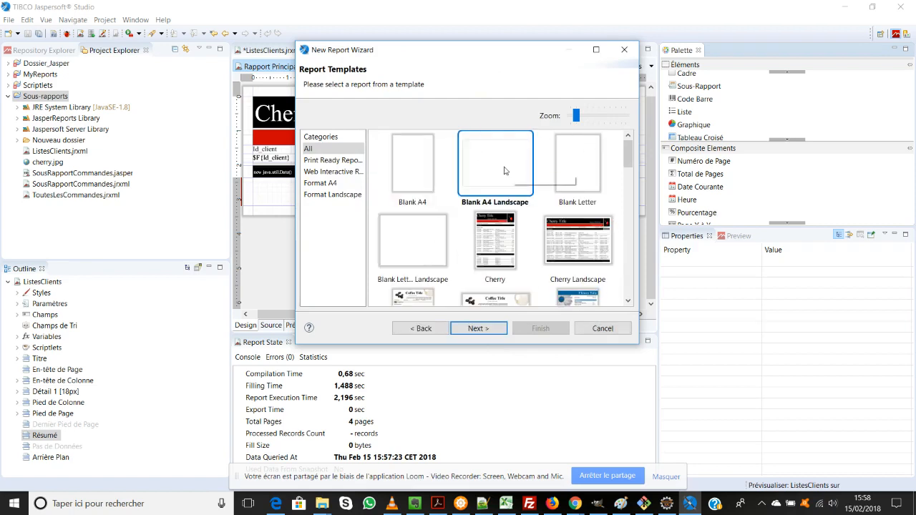
{"action": "left_click", "coordinate": [478, 328]}
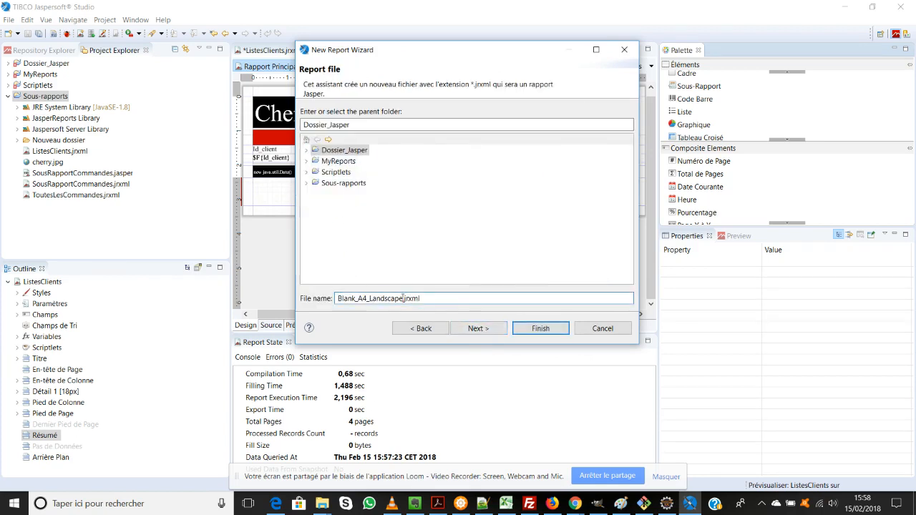
Step: Name the subreport file SousRapportClientsVille.jrxml
{"action": "left_click_drag", "start_coordinate": [403, 298], "coordinate": [338, 298]}
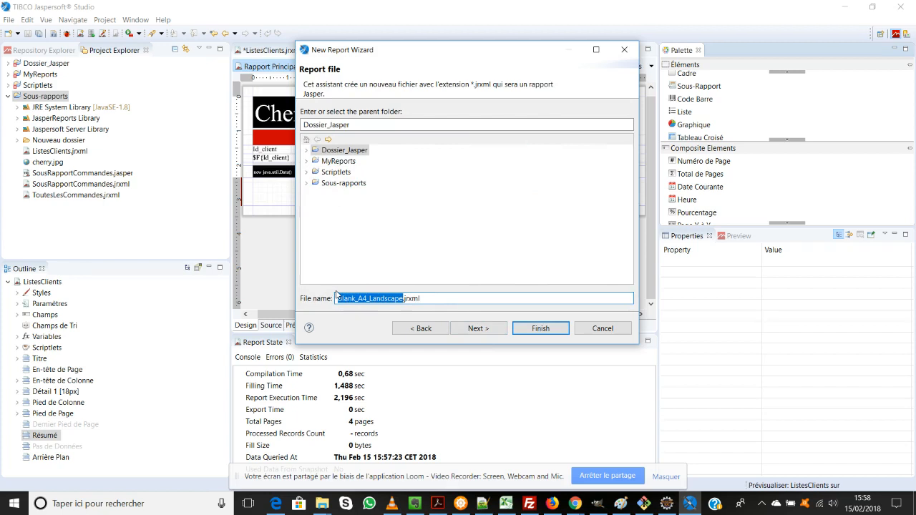
{"action": "type", "text": "Sou"}
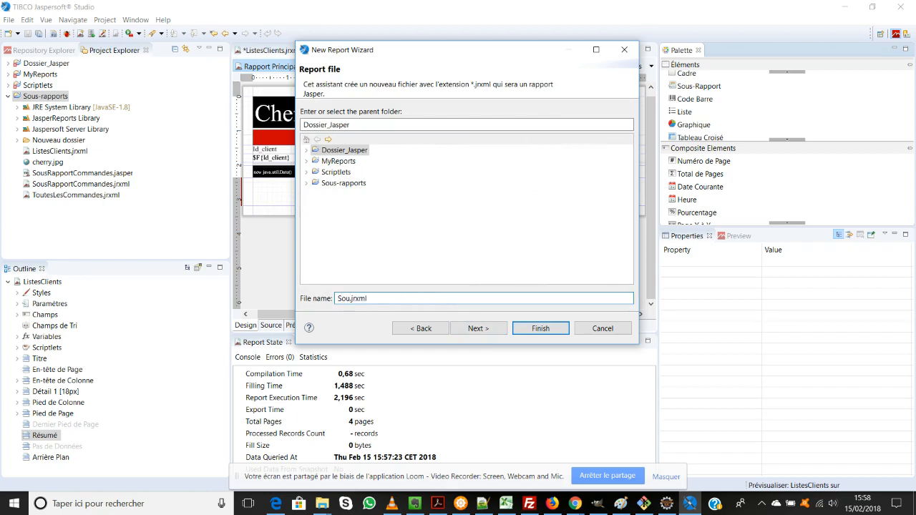
{"action": "type", "text": "sR"}
{"action": "type", "text": "apport"}
{"action": "type", "text": "Client"}
{"action": "type", "text": "t"}
{"action": "type", "text": "sVille"}
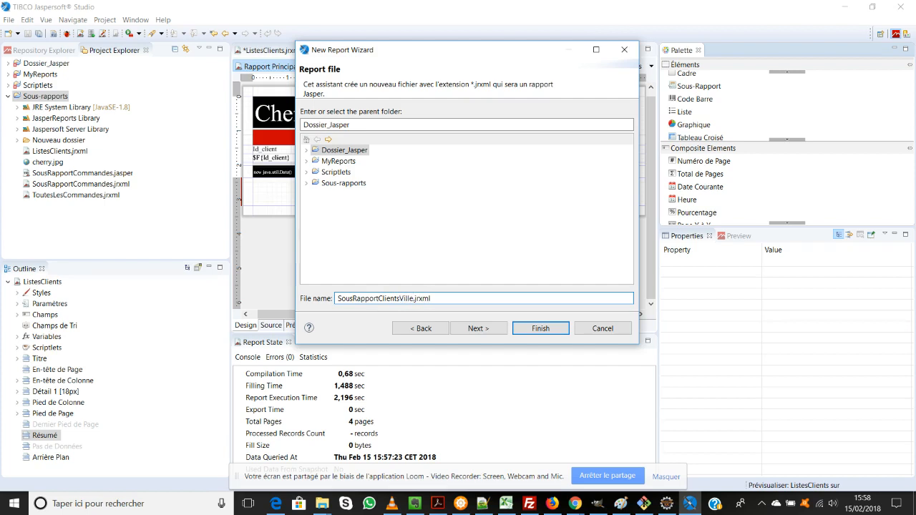
Step: Set the subreport's data adapter to New Data Adapter - Database JDBC Connection
{"action": "left_click", "coordinate": [478, 329]}
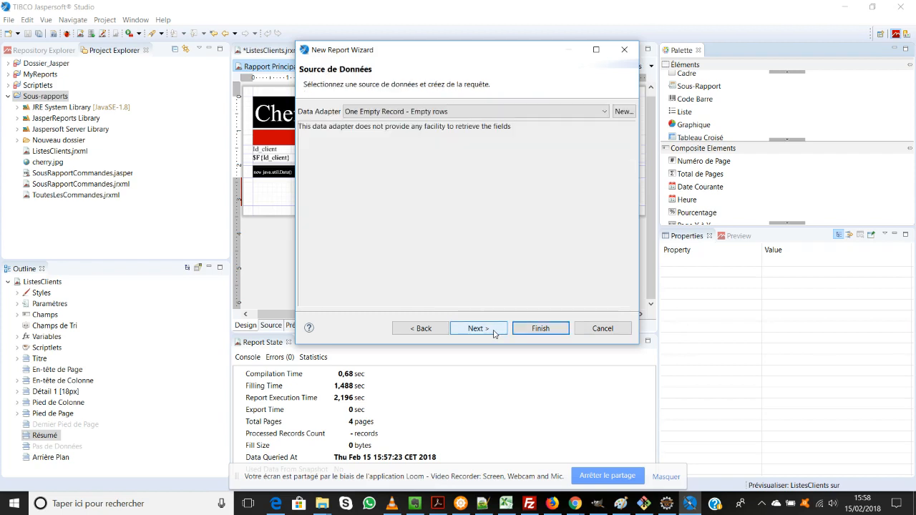
{"action": "left_click", "coordinate": [437, 113]}
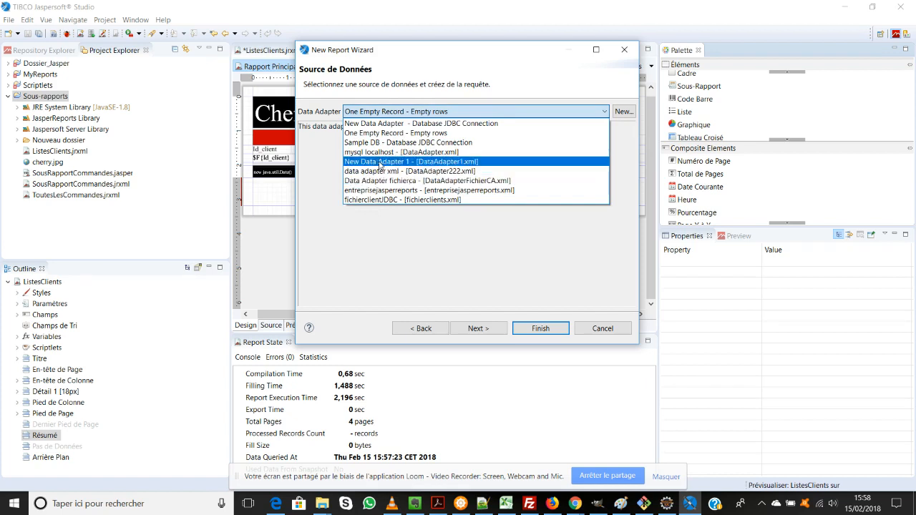
{"action": "left_click", "coordinate": [378, 125]}
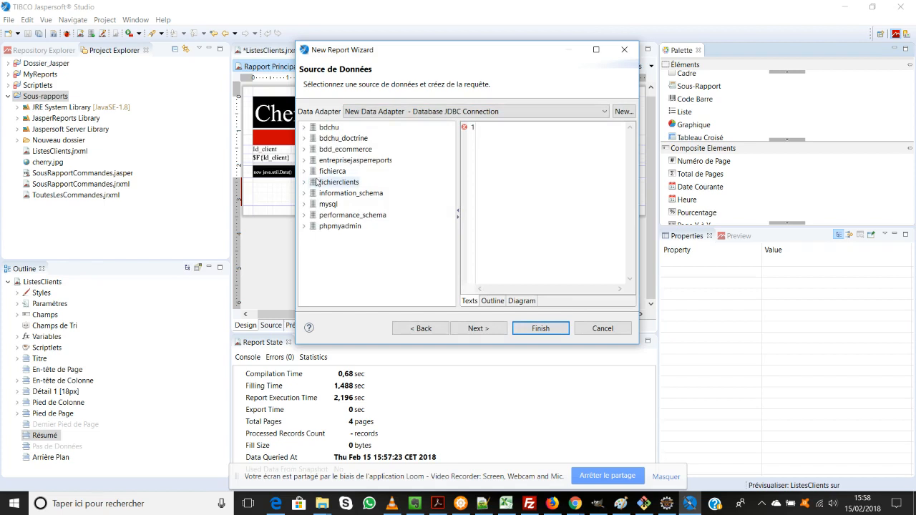
Step: Add the clients table of the entreprisejasperreports database to the query diagram
{"action": "left_click", "coordinate": [303, 160]}
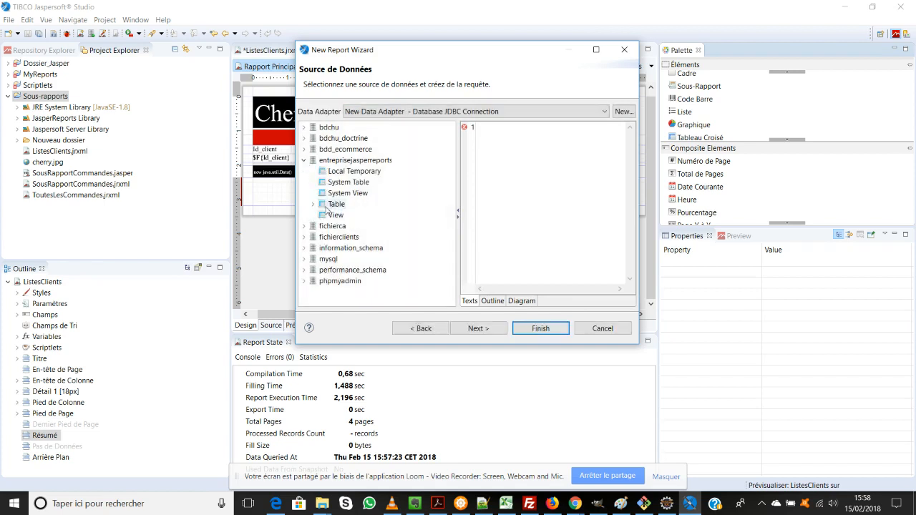
{"action": "left_click", "coordinate": [313, 204]}
{"action": "left_click", "coordinate": [344, 216]}
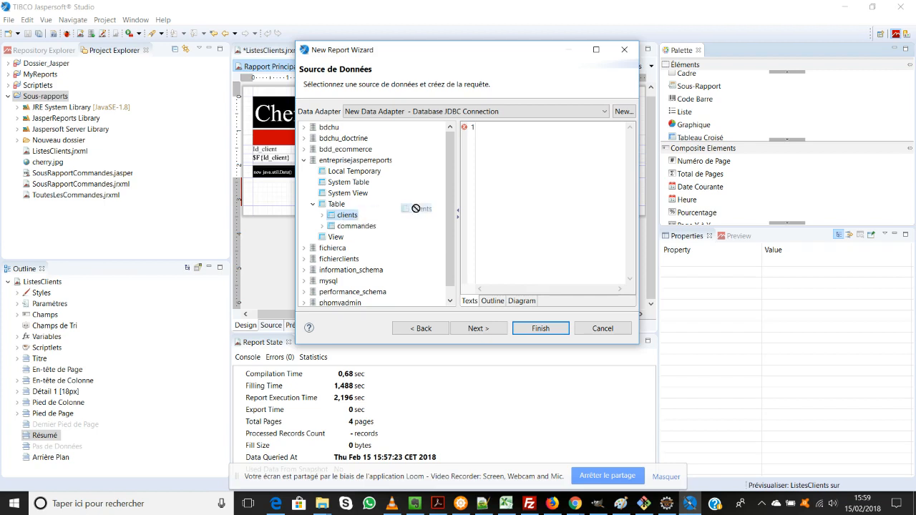
{"action": "left_click", "coordinate": [521, 301]}
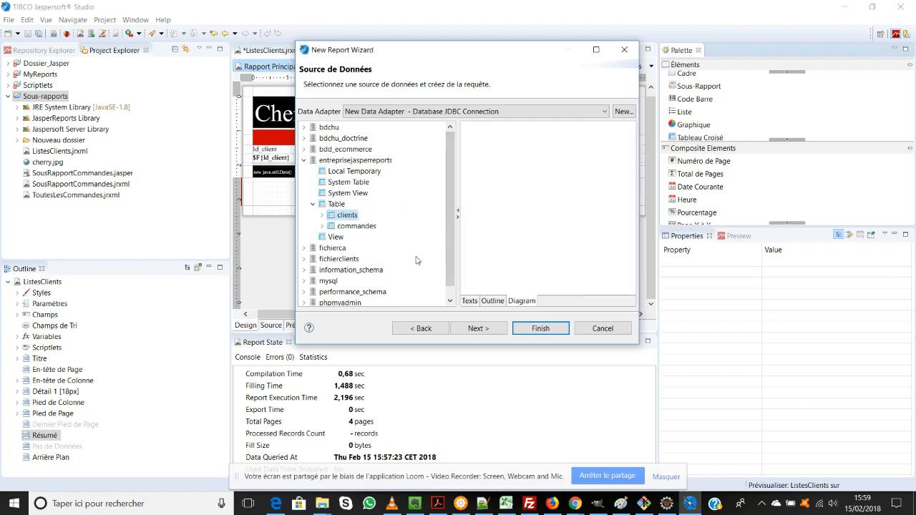
{"action": "left_click_drag", "start_coordinate": [349, 216], "coordinate": [544, 170]}
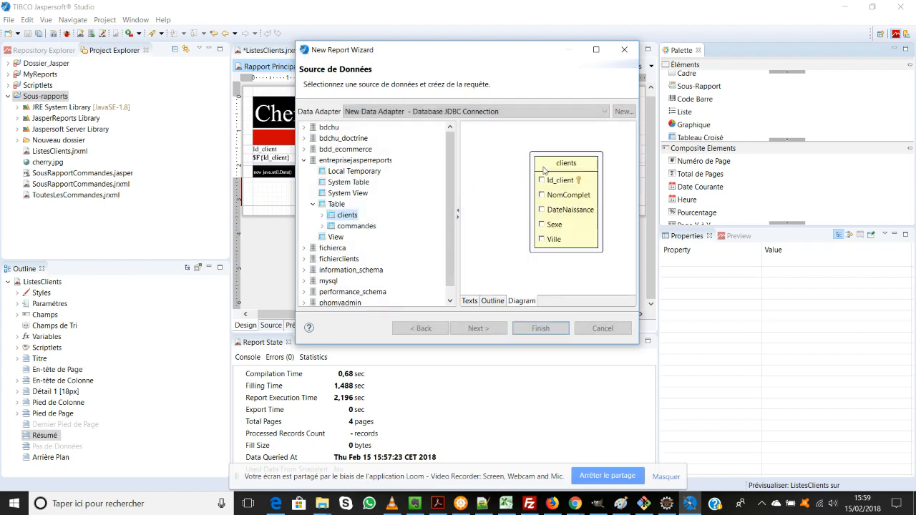
Step: Include the Id_client, NomComplet, DateNaissance and Sexe columns of the clients table in the query
{"action": "left_click", "coordinate": [541, 181]}
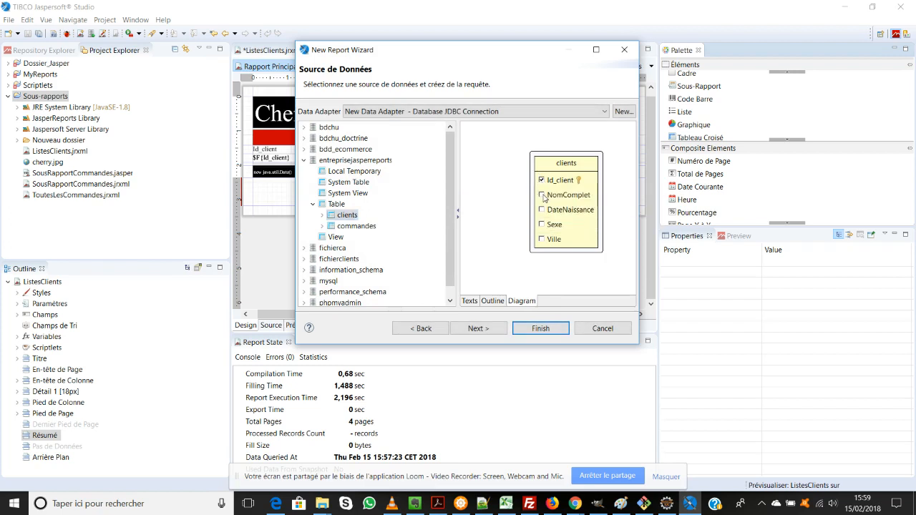
{"action": "left_click", "coordinate": [542, 209]}
{"action": "left_click", "coordinate": [542, 225]}
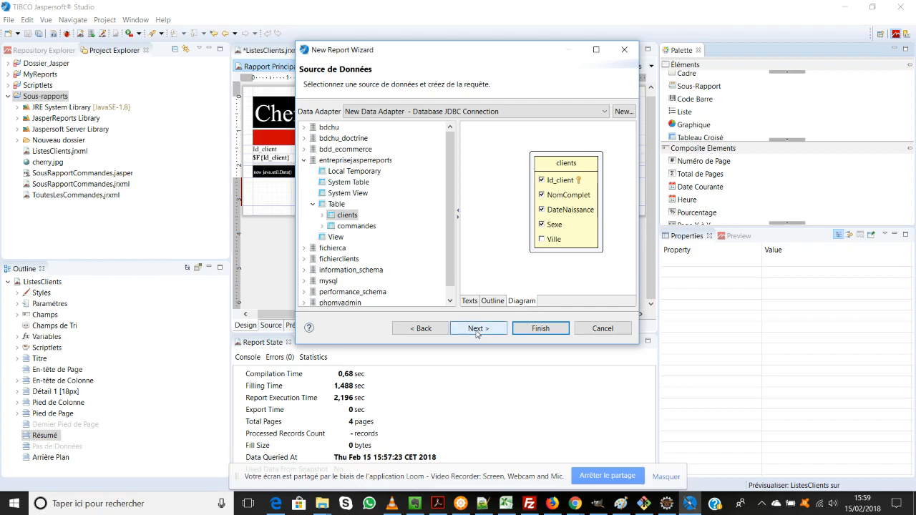
Step: Add a WHERE clause on the clients table's Ville column at the end of the SQL query text
{"action": "left_click", "coordinate": [470, 302]}
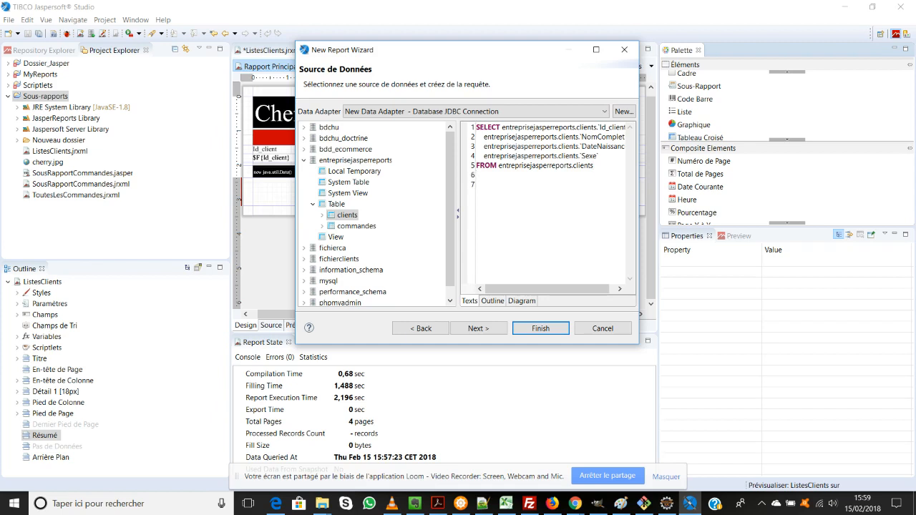
{"action": "type", "text": "WHERE"}
{"action": "double_click", "coordinate": [345, 215]}
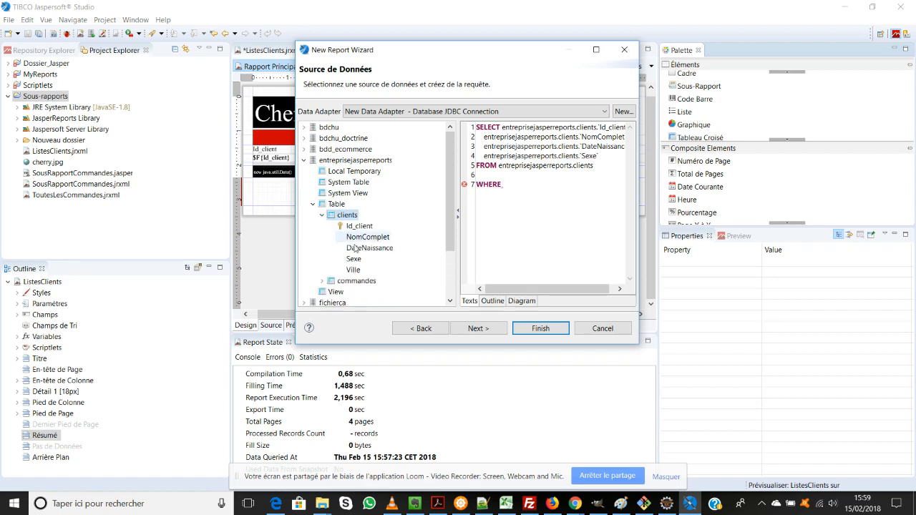
{"action": "left_click_drag", "start_coordinate": [359, 264], "coordinate": [530, 188]}
{"action": "left_click", "coordinate": [625, 184]}
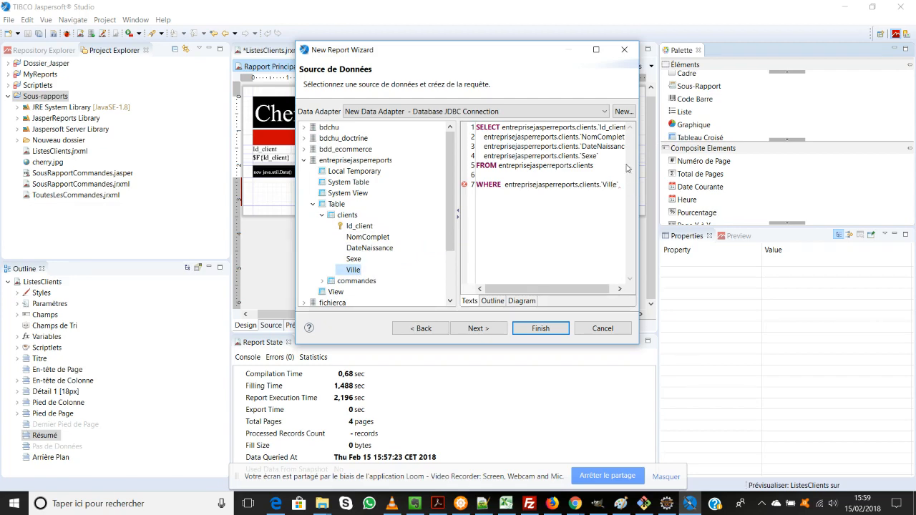
Step: Complete the WHERE condition so that Ville equals the parameter $P{Param_Ville}, using the enlarged wizard window
{"action": "left_click", "coordinate": [595, 50]}
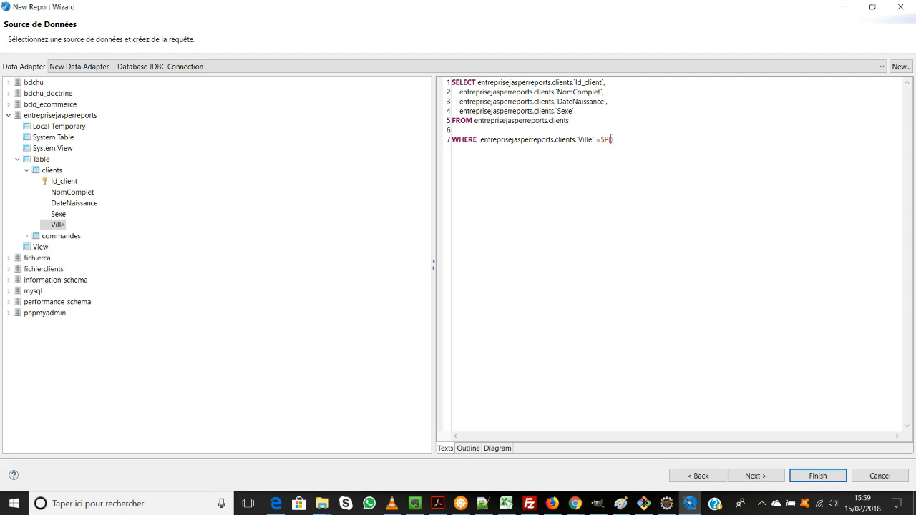
{"action": "type", "text": "Nom"}
{"action": "key", "text": "BackSpace"}
{"action": "key", "text": "BackSpace"}
{"action": "key", "text": "BackSpace"}
{"action": "type", "text": "Param_Ville"}
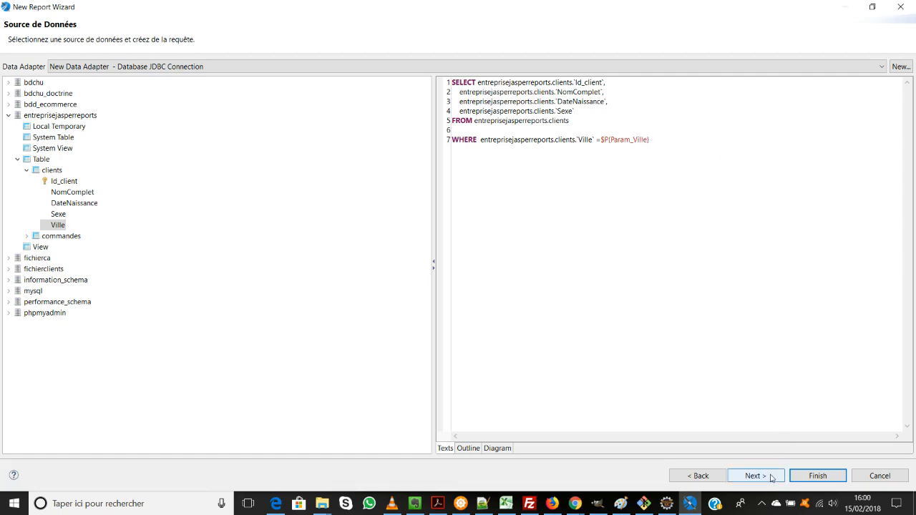
Step: Restore the wizard's size, try to continue with the parameterised query, and return to the data source page
{"action": "left_click", "coordinate": [872, 9]}
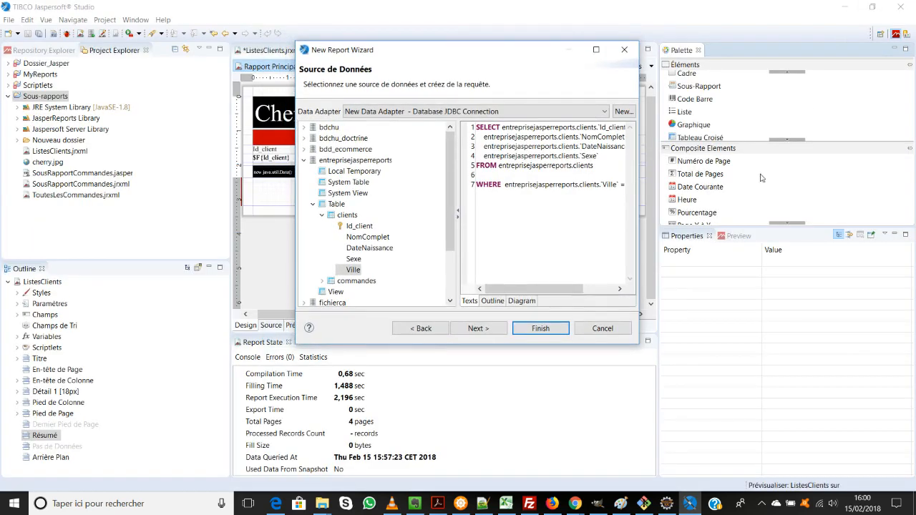
{"action": "left_click", "coordinate": [501, 331]}
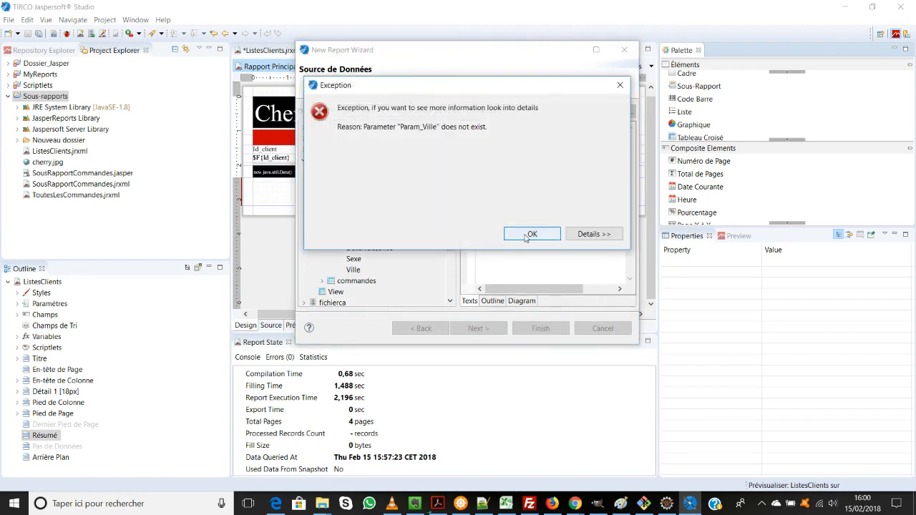
{"action": "left_click", "coordinate": [521, 237]}
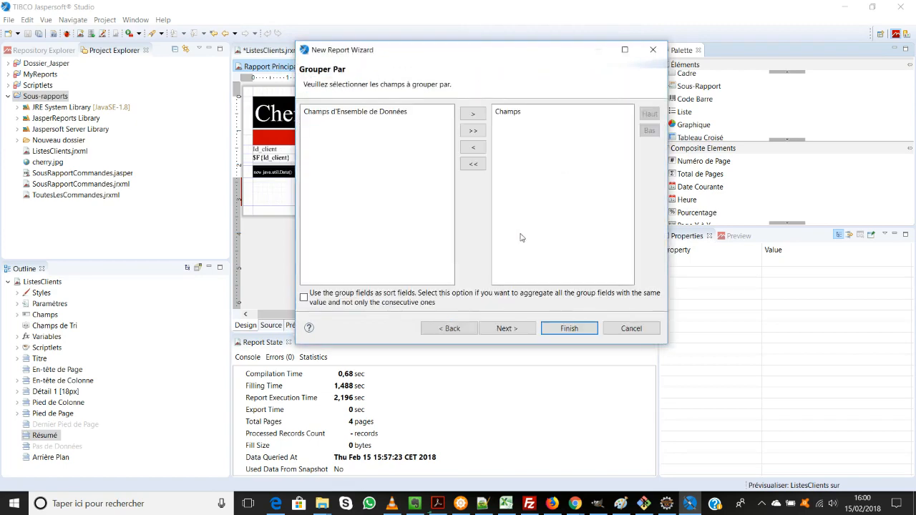
{"action": "left_click", "coordinate": [464, 328]}
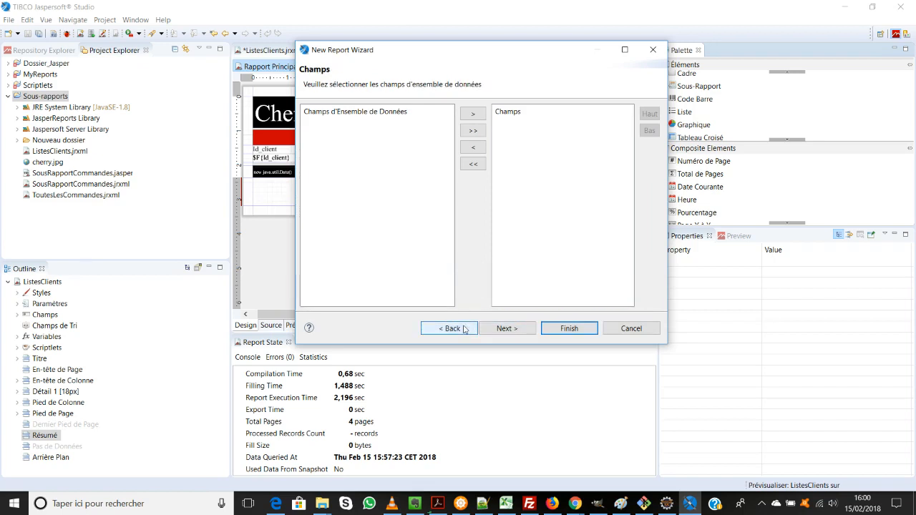
{"action": "left_click", "coordinate": [463, 329]}
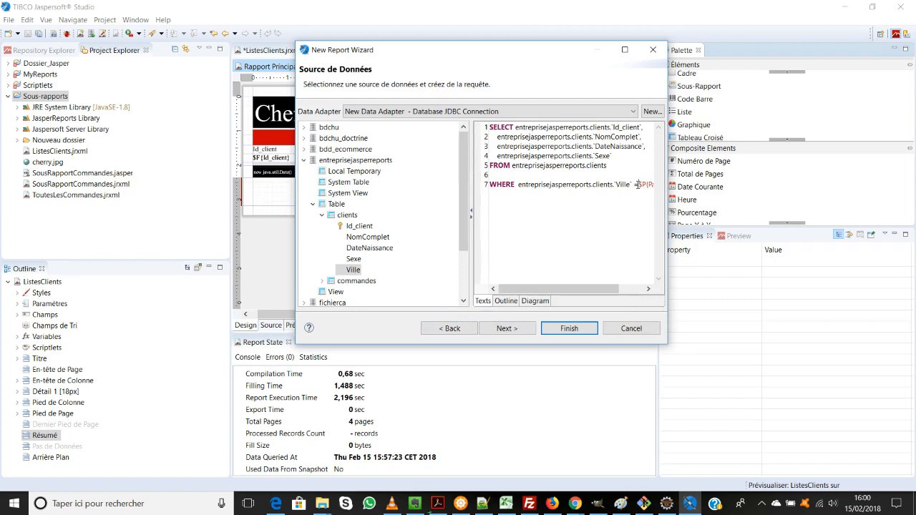
Step: Delete the entire WHERE line on Ville from the SQL query
{"action": "left_click_drag", "start_coordinate": [637, 185], "coordinate": [622, 185]}
{"action": "left_click_drag", "start_coordinate": [491, 183], "coordinate": [718, 175]}
{"action": "left_click_drag", "start_coordinate": [494, 184], "coordinate": [700, 210]}
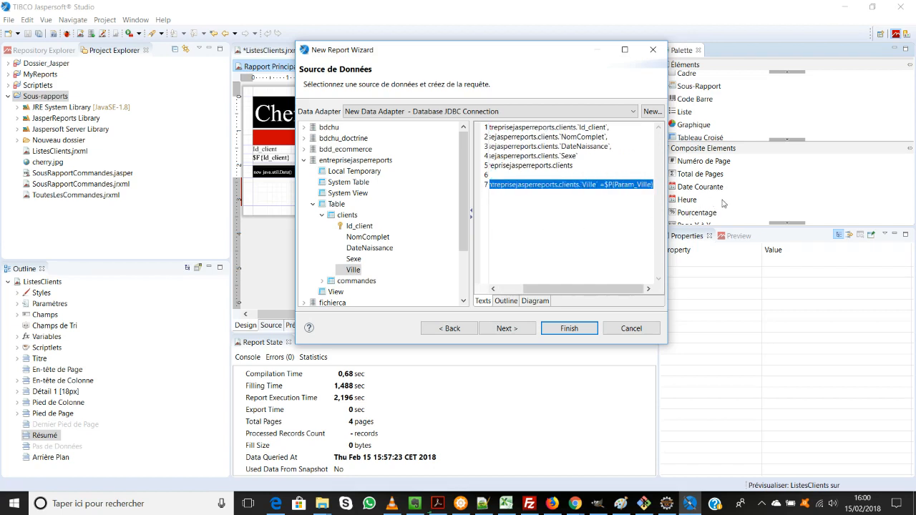
{"action": "key", "text": "BackSpace"}
{"action": "key", "text": "BackSpace"}
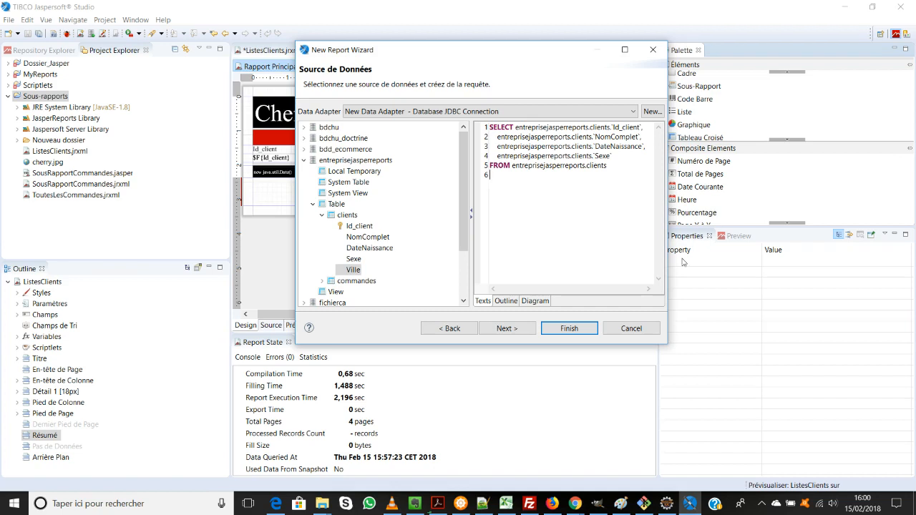
Step: Add all the dataset fields, Id_client, NomComplet, DateNaissance and Sexe, to the subreport
{"action": "left_click", "coordinate": [512, 329]}
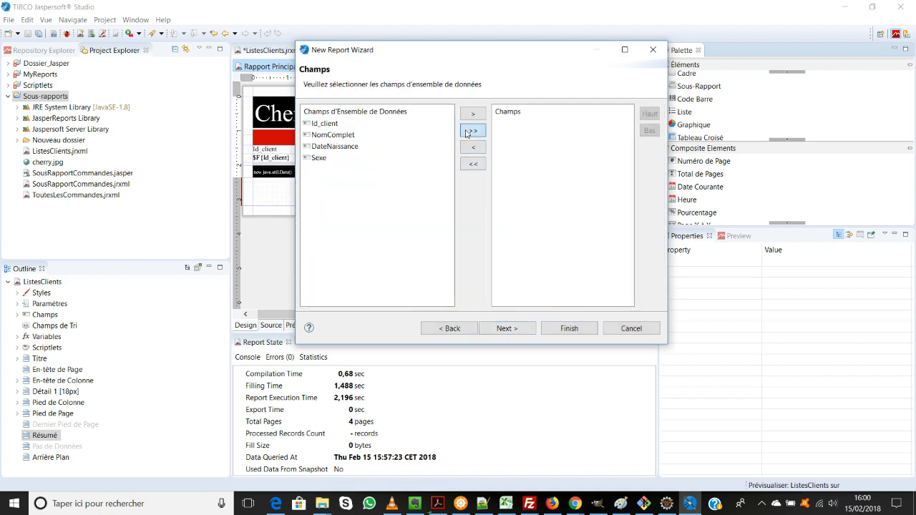
{"action": "left_click", "coordinate": [473, 131]}
{"action": "left_click", "coordinate": [506, 329]}
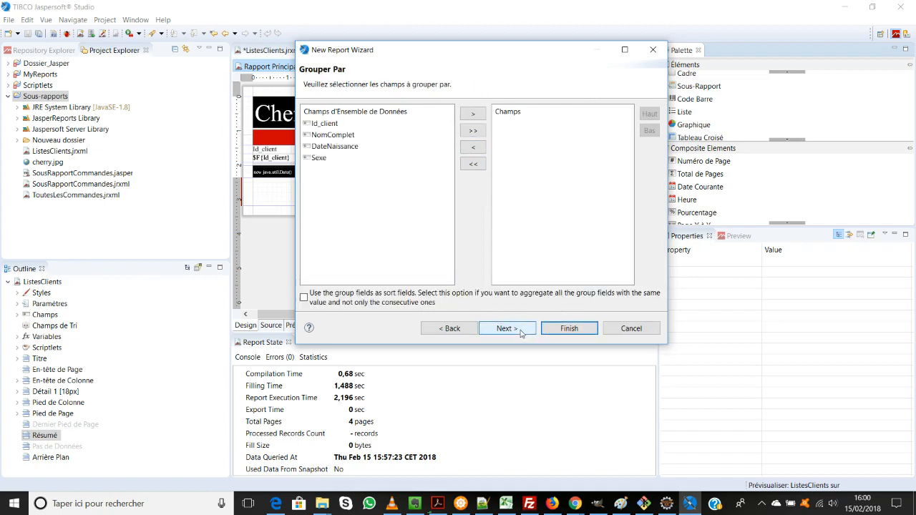
Step: Skip grouping and have the subreport use the same connection as the main report
{"action": "left_click", "coordinate": [522, 331]}
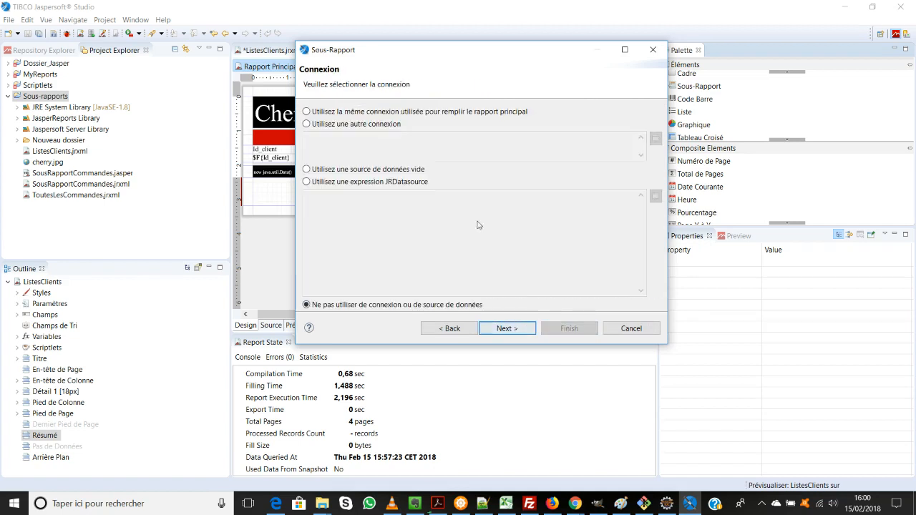
{"action": "left_click", "coordinate": [344, 113]}
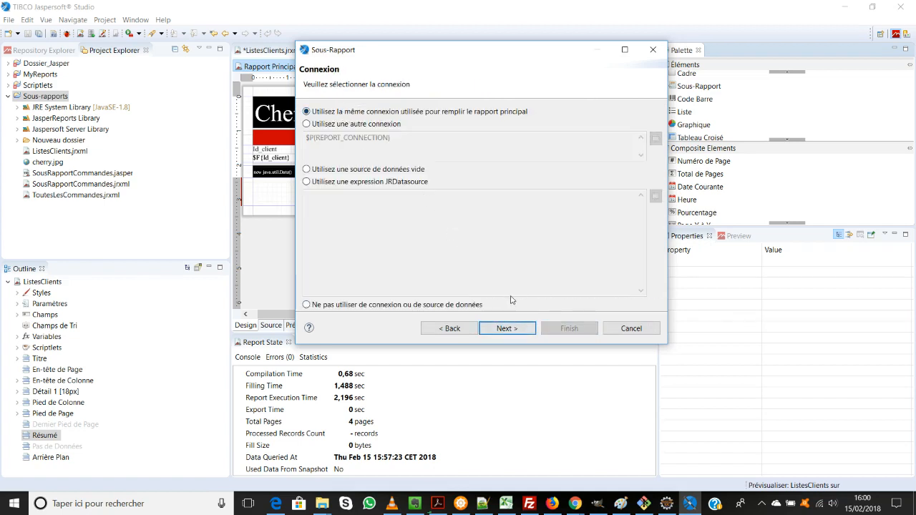
{"action": "left_click", "coordinate": [513, 329]}
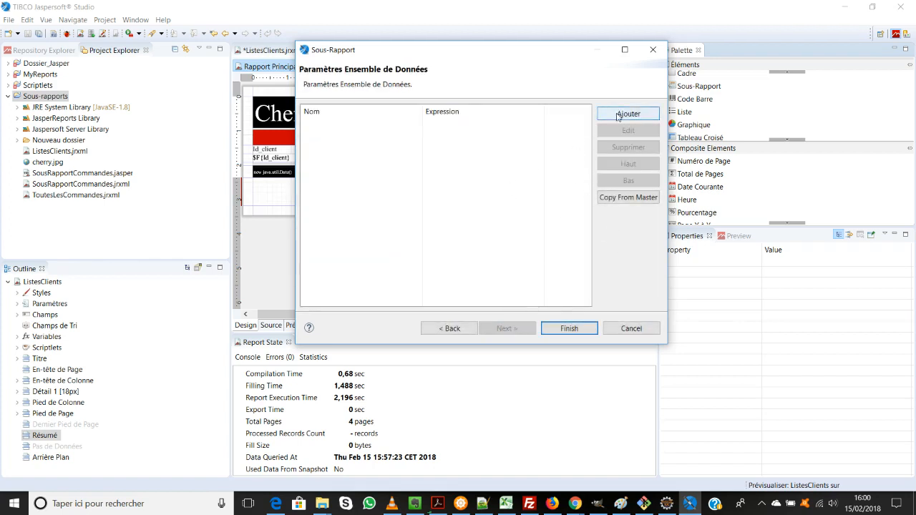
Step: Add a subreport parameter Param_Ville with the expression $F{Ville} and finish creating the subreport
{"action": "left_click", "coordinate": [625, 114]}
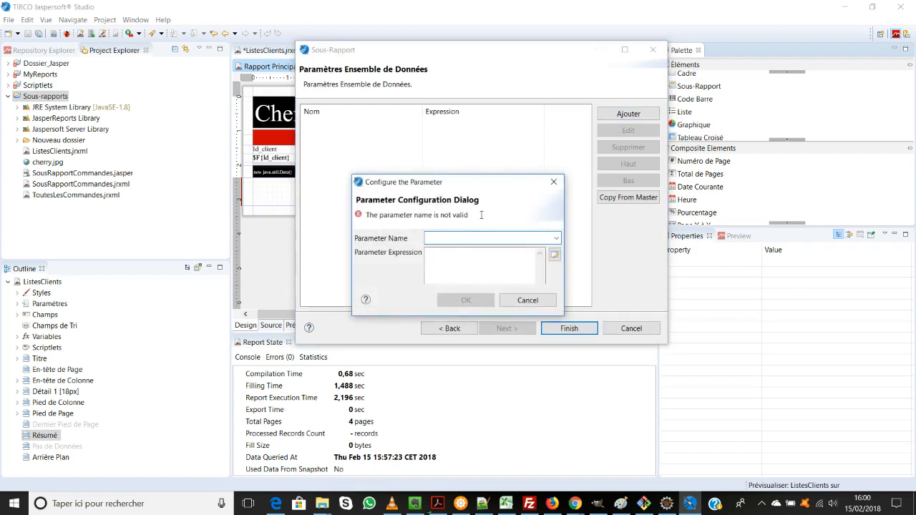
{"action": "type", "text": "Param_"}
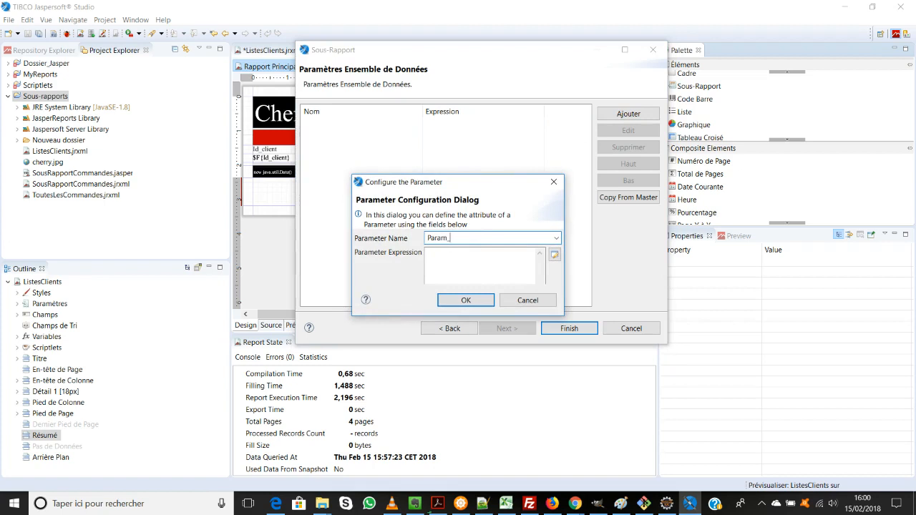
{"action": "type", "text": "Ville"}
{"action": "left_click", "coordinate": [555, 255]}
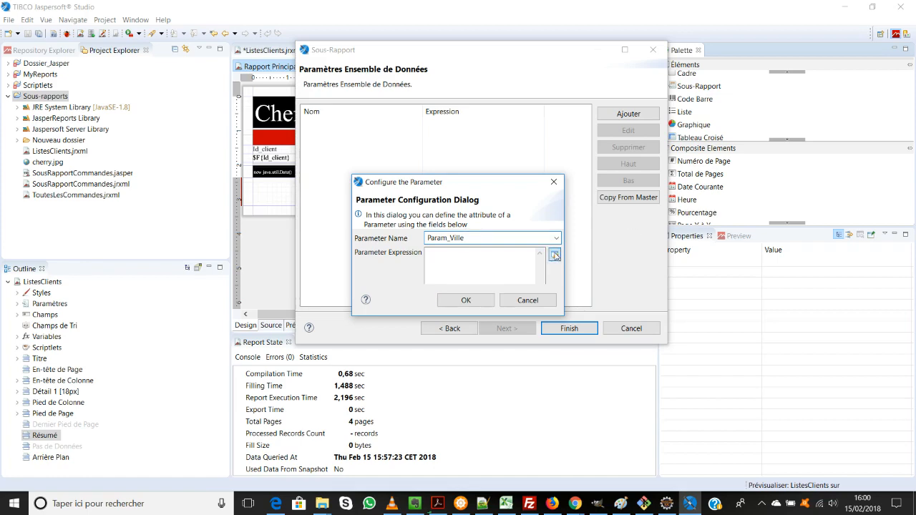
{"action": "double_click", "coordinate": [399, 200]}
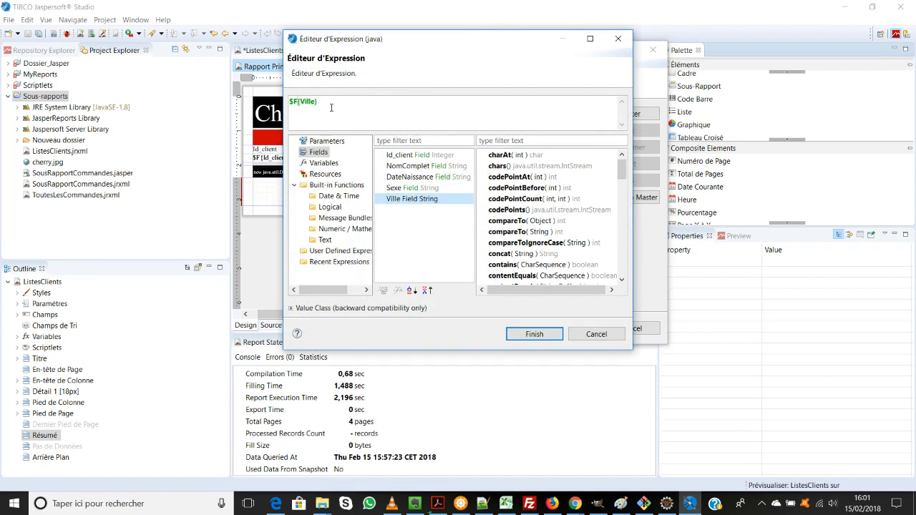
{"action": "left_click", "coordinate": [532, 335]}
{"action": "left_click", "coordinate": [471, 300]}
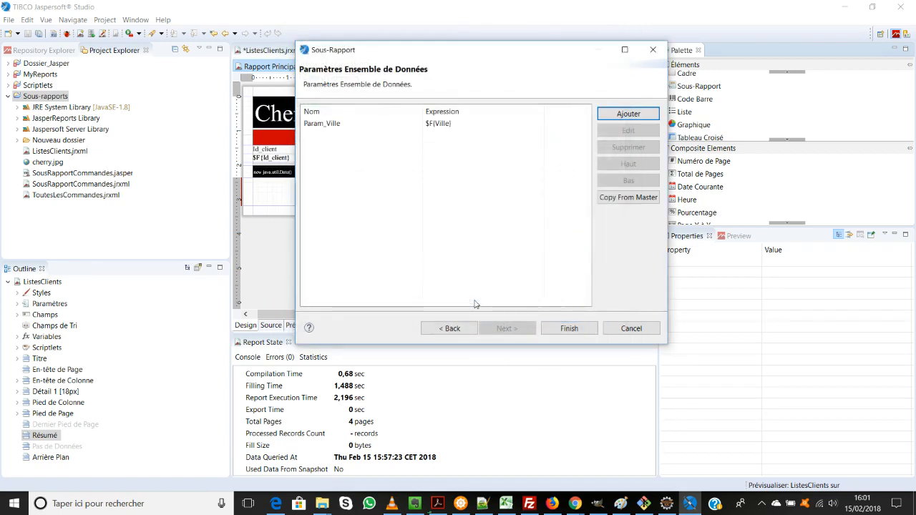
{"action": "left_click", "coordinate": [561, 331]}
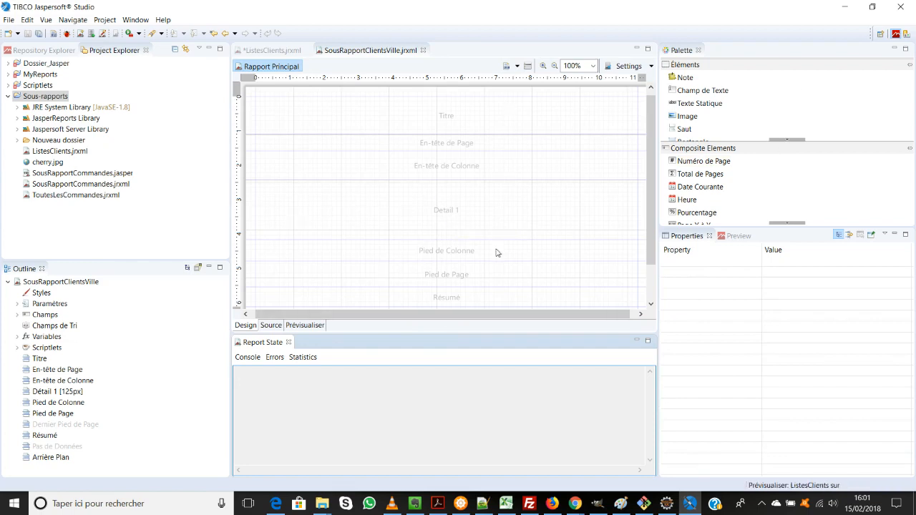
Step: Place the fields Id_client, NomComplet, DateNaissance and Sexe together in the subreport's Detail 1 band
{"action": "left_click", "coordinate": [17, 316]}
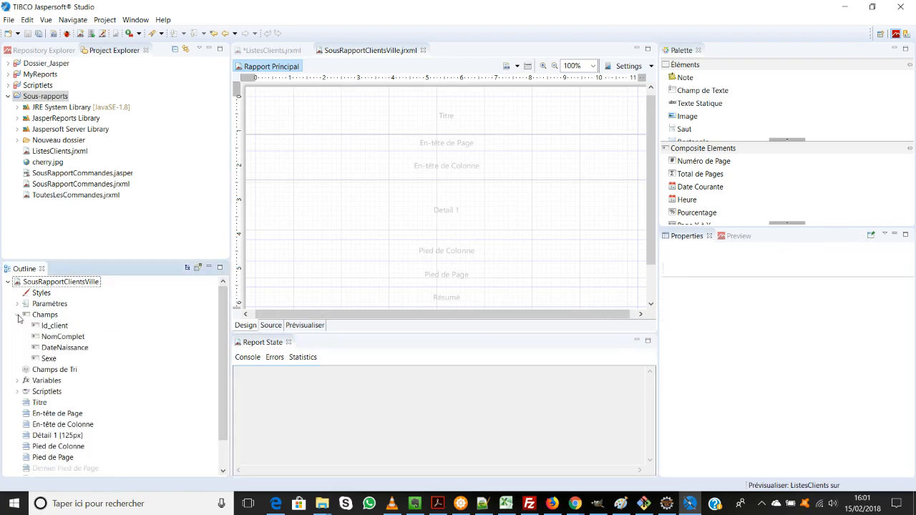
{"action": "left_click", "coordinate": [55, 325]}
{"action": "left_click", "coordinate": [57, 336], "text": "ctrl"}
{"action": "left_click", "coordinate": [57, 348], "text": "ctrl"}
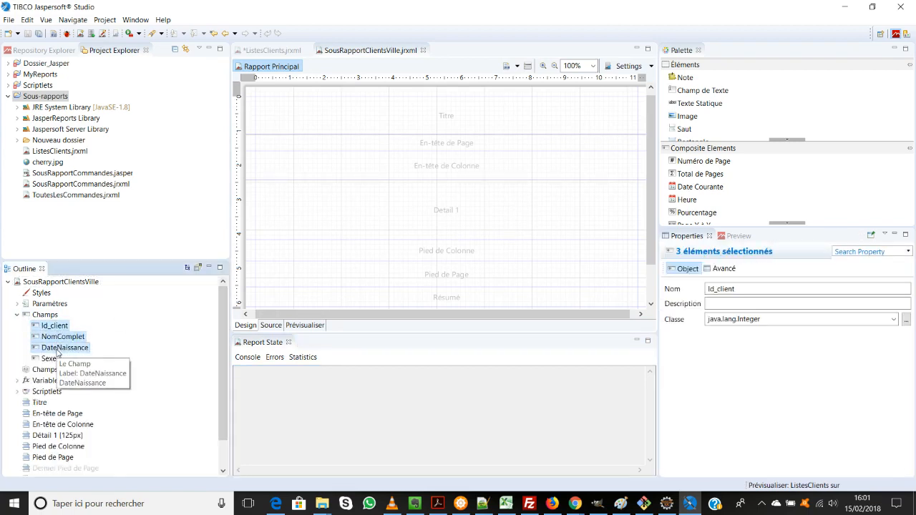
{"action": "left_click", "coordinate": [50, 358], "text": "ctrl"}
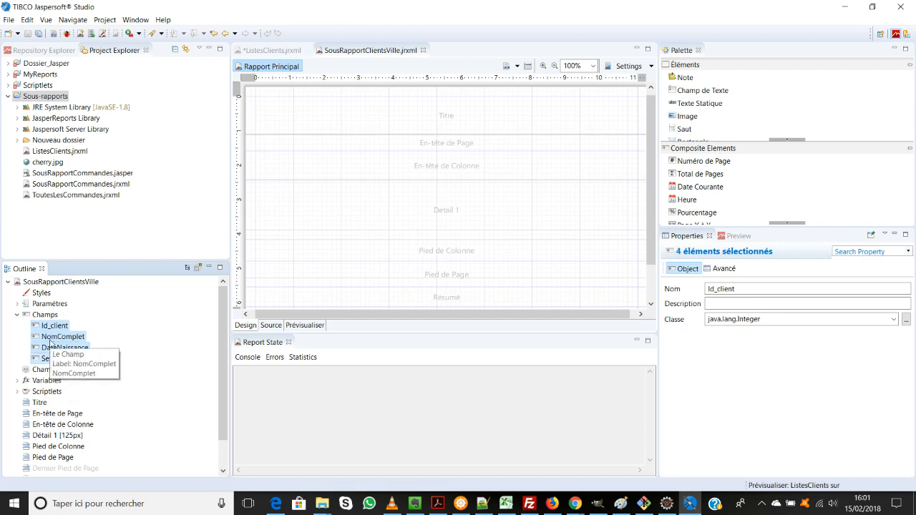
{"action": "mouse_move", "coordinate": [57, 338]}
{"action": "left_mouse_down"}
{"action": "mouse_move", "coordinate": [405, 201]}
{"action": "mouse_move", "coordinate": [411, 189]}
{"action": "mouse_move", "coordinate": [413, 203]}
{"action": "left_mouse_up"}
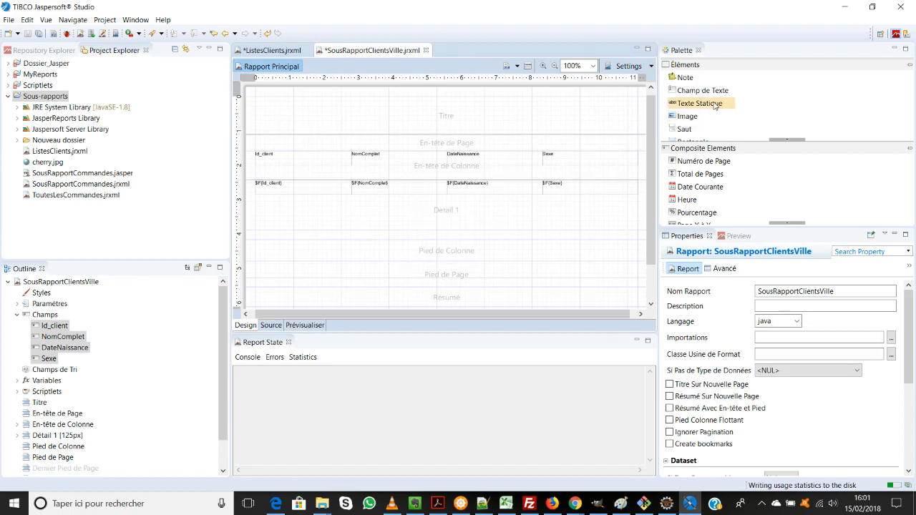
Step: Add a text field to the Titre band with the expression "Liste des clients par ville"
{"action": "left_click_drag", "start_coordinate": [711, 95], "coordinate": [438, 115]}
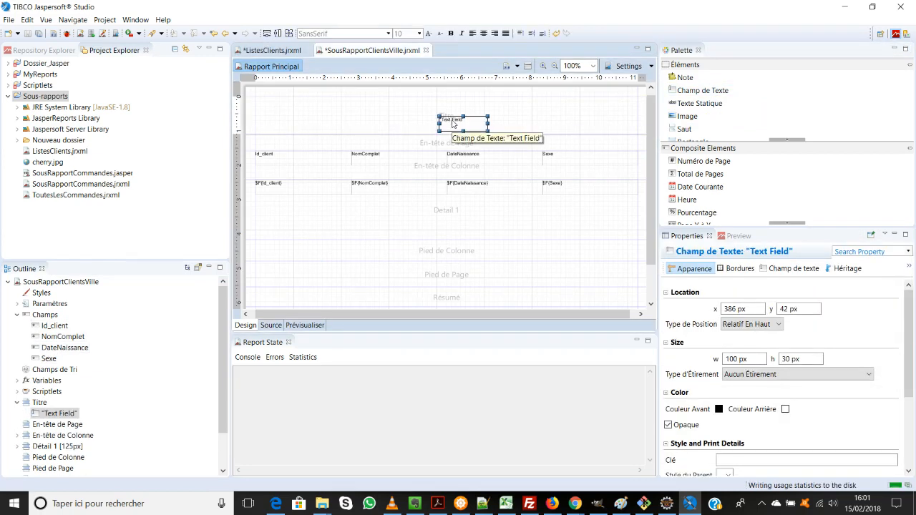
{"action": "double_click", "coordinate": [453, 123]}
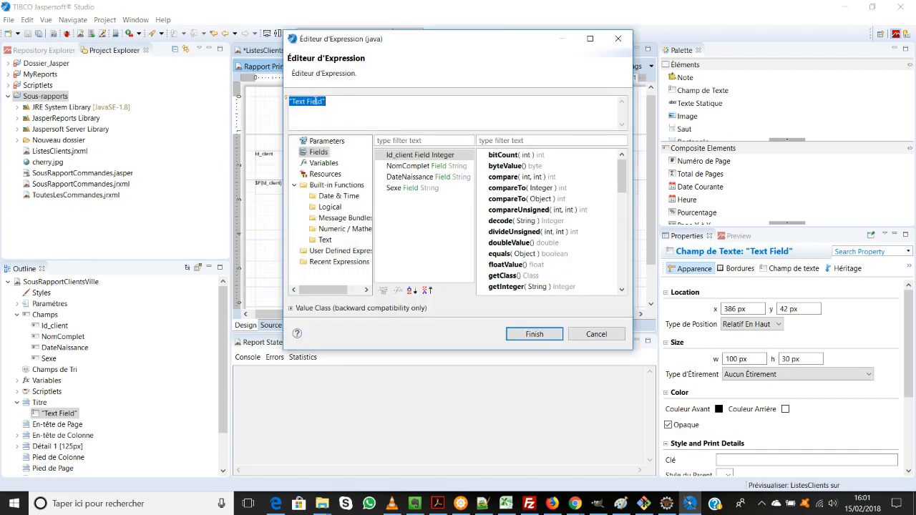
{"action": "left_click_drag", "start_coordinate": [323, 102], "coordinate": [291, 102]}
{"action": "key", "text": "BackSpace"}
{"action": "type", "text": "Liste des clients par"}
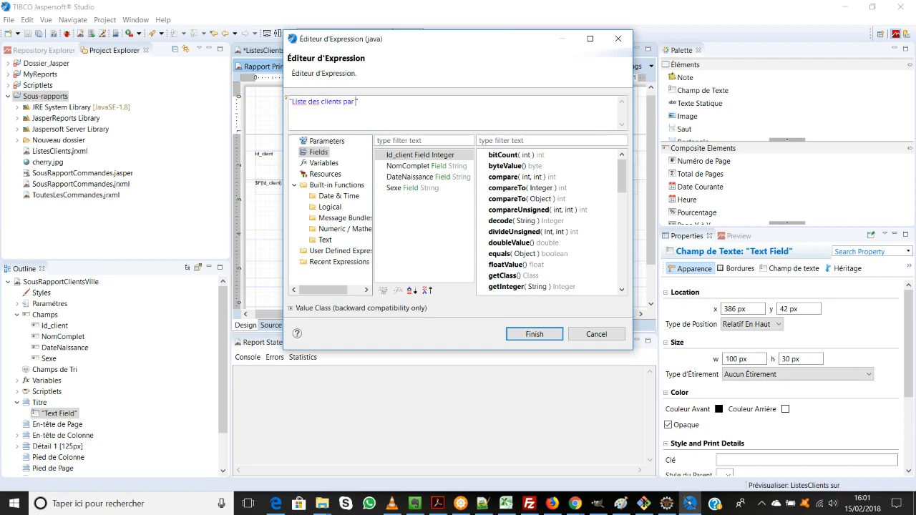
{"action": "type", "text": " ville"}
{"action": "type", "text": "="}
{"action": "key", "text": "BackSpace"}
{"action": "type", "text": "+"}
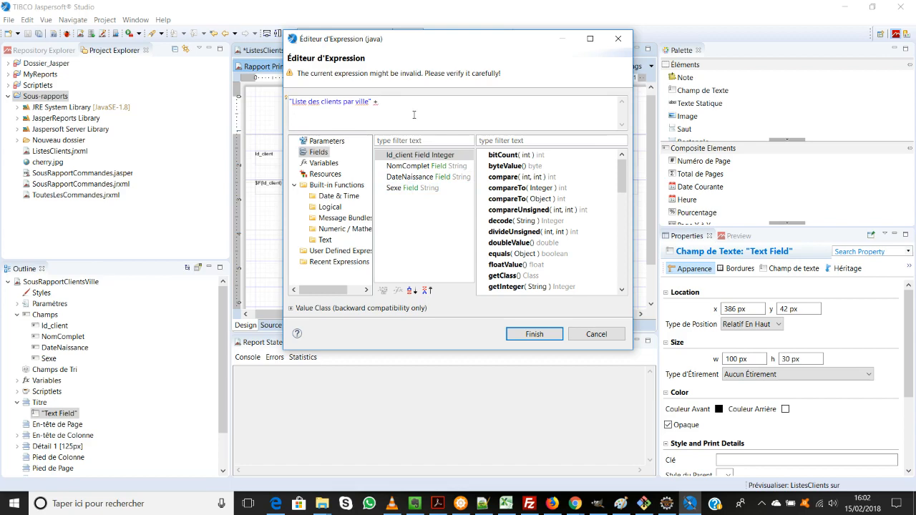
{"action": "key", "text": "BackSpace"}
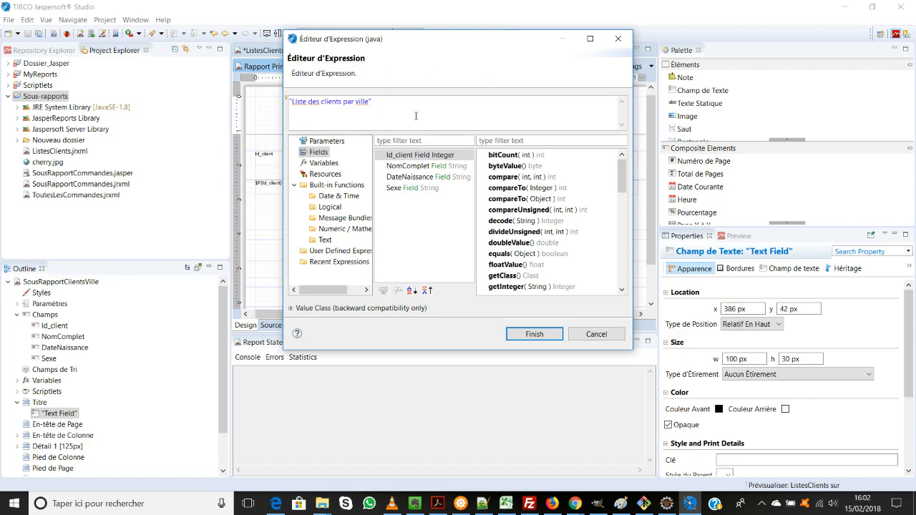
{"action": "left_click", "coordinate": [536, 335]}
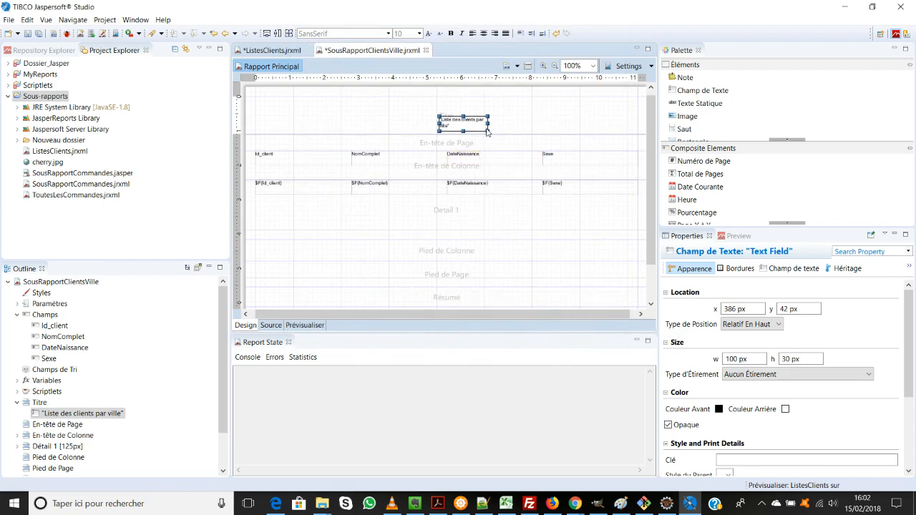
Step: Widen the title text field to about 184 px and save all open reports
{"action": "left_click_drag", "start_coordinate": [489, 122], "coordinate": [534, 123]}
{"action": "left_click", "coordinate": [491, 219]}
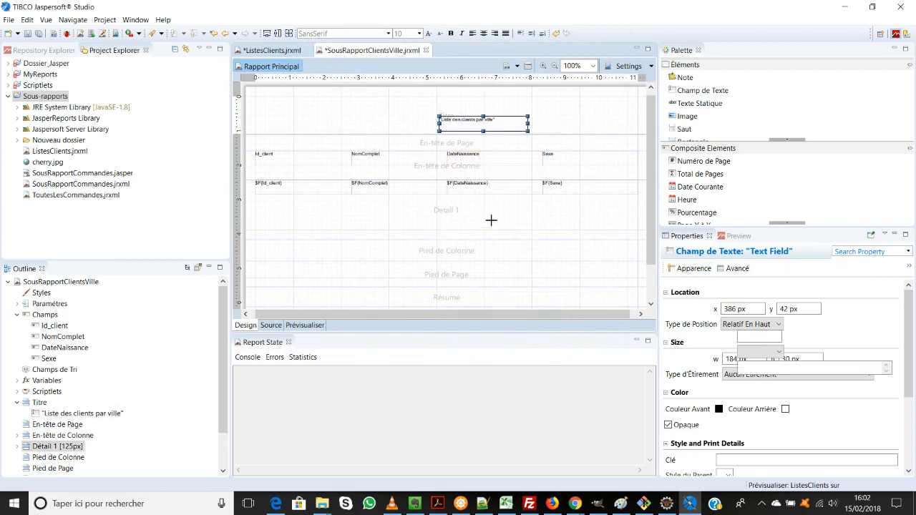
{"action": "left_click", "coordinate": [38, 34]}
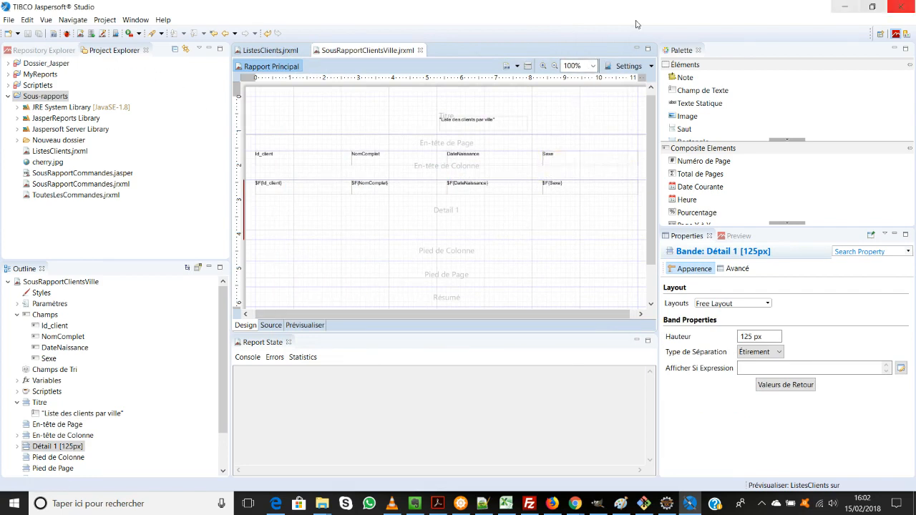
Step: Check the subreport's parameters for Param_Ville and append WHERE entreprisejasperreports.clients.`Ville` =$P{Param_Ville} to its dataset query
{"action": "left_click", "coordinate": [17, 304]}
{"action": "scroll", "coordinate": [83, 408], "scroll_direction": "down", "scroll_amount": 2}
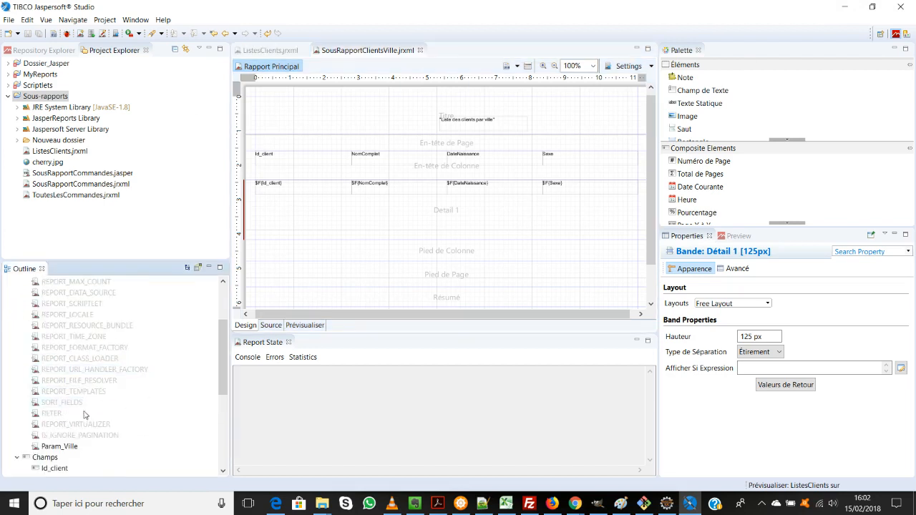
{"action": "scroll", "coordinate": [96, 419], "scroll_direction": "up", "scroll_amount": 3}
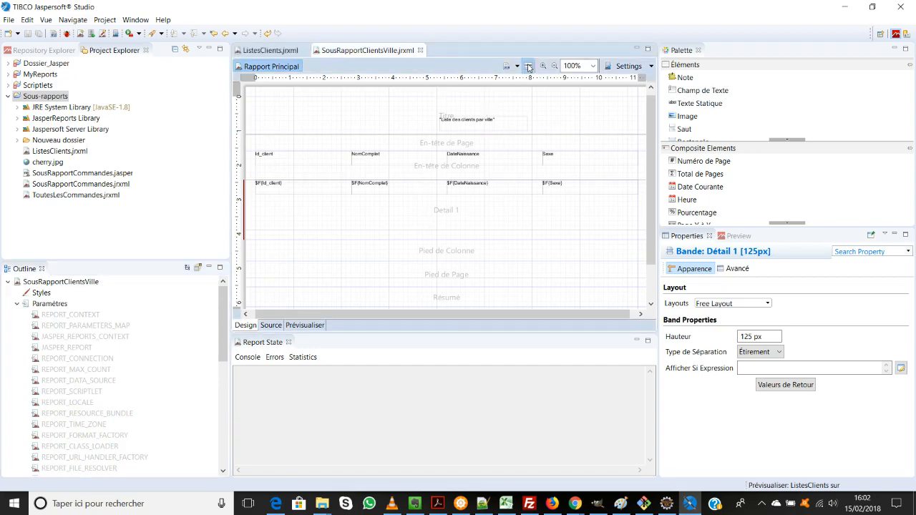
{"action": "left_click", "coordinate": [528, 66]}
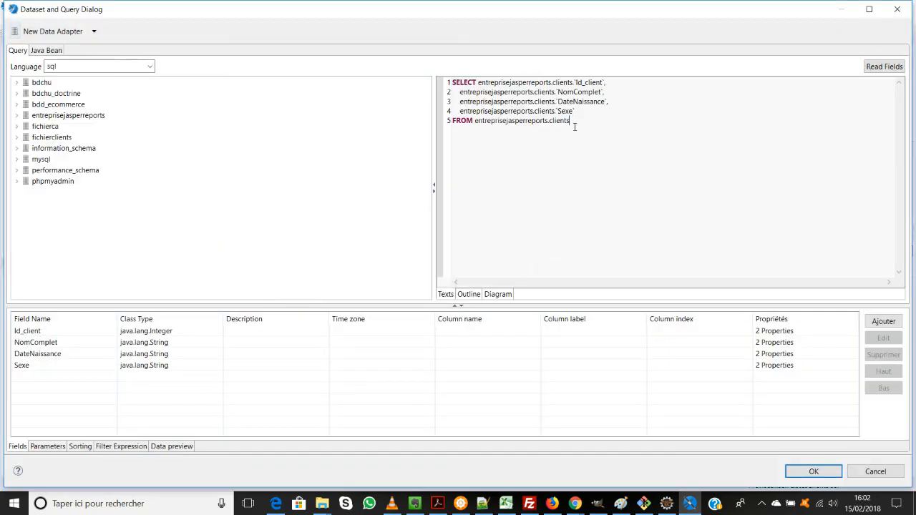
{"action": "key", "text": "Return"}
{"action": "key", "text": "Return"}
{"action": "key", "text": "Return"}
{"action": "type", "text": "WHERE  entreprisejasperreports.clients.`Ville` =$P{Param_Ville}"}
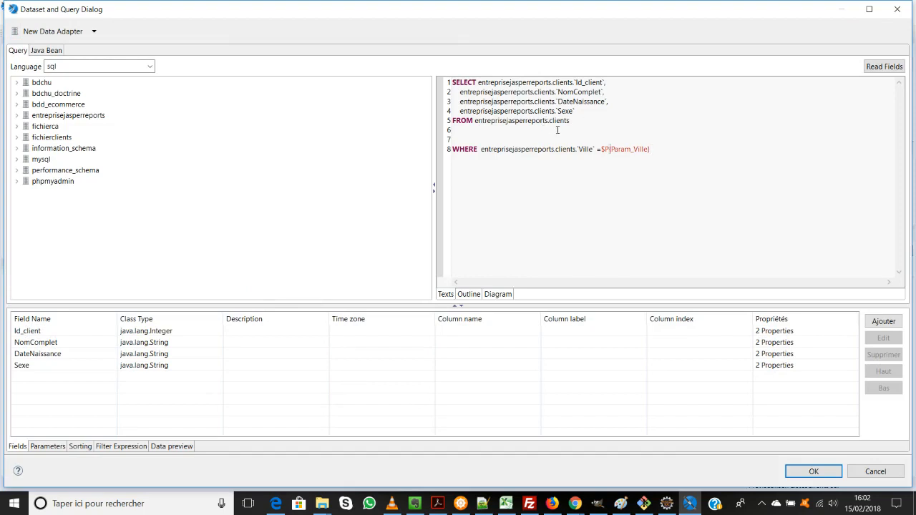
Step: Add the clients table's Ville column to the query's SELECT list, reread the fields and apply the query
{"action": "left_click", "coordinate": [17, 137]}
{"action": "left_click", "coordinate": [17, 138]}
{"action": "left_click", "coordinate": [17, 116]}
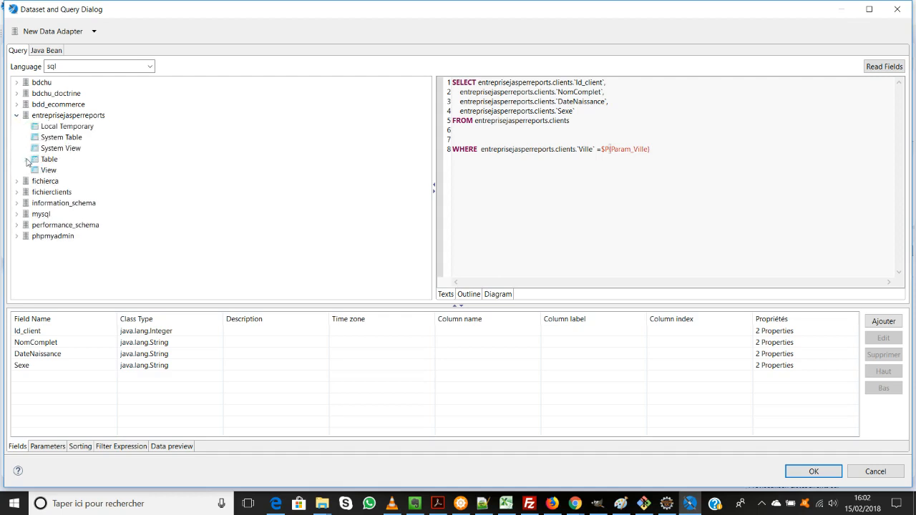
{"action": "left_click", "coordinate": [26, 159]}
{"action": "left_click", "coordinate": [34, 170]}
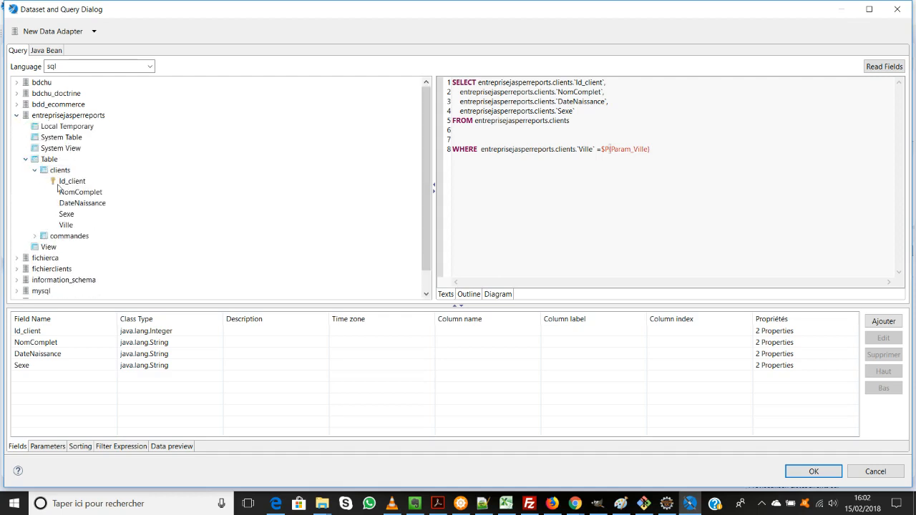
{"action": "mouse_move", "coordinate": [66, 225]}
{"action": "left_mouse_down"}
{"action": "mouse_move", "coordinate": [566, 150]}
{"action": "mouse_move", "coordinate": [597, 117]}
{"action": "left_mouse_up"}
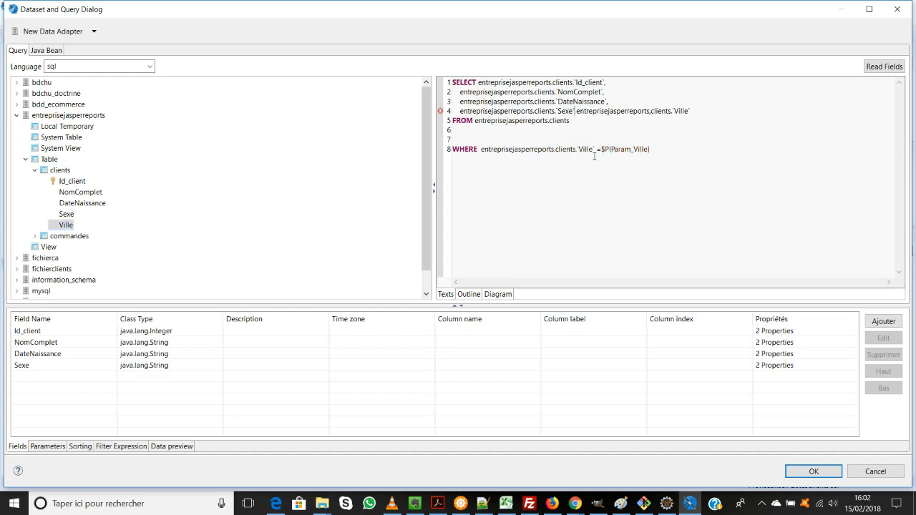
{"action": "type", "text": ","}
{"action": "key", "text": "Return"}
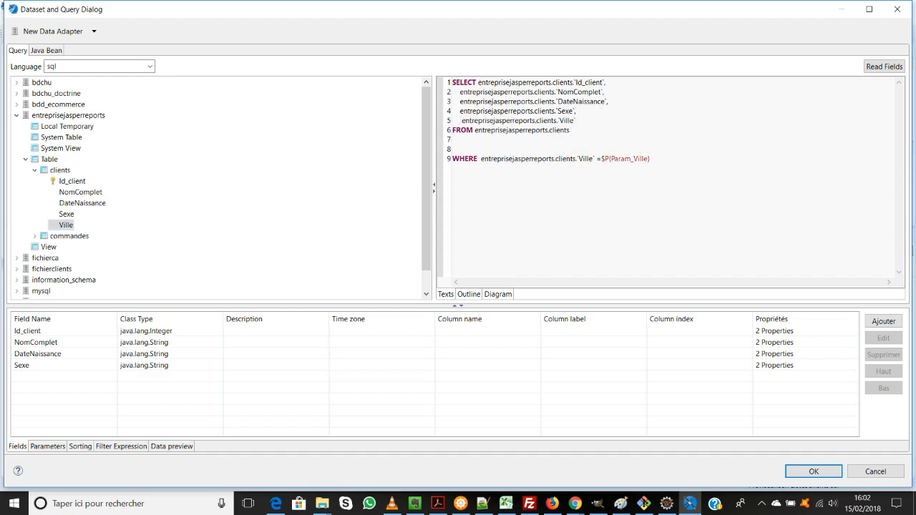
{"action": "key", "text": "BackSpace"}
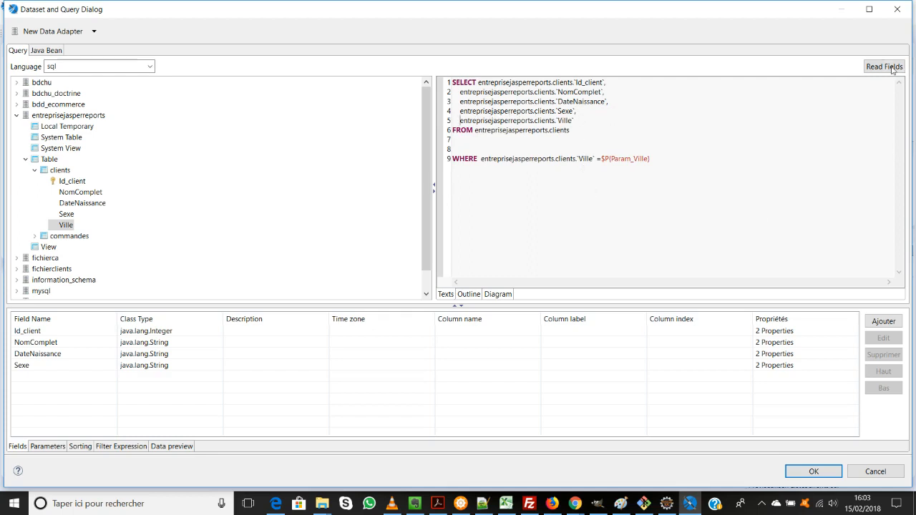
{"action": "left_click", "coordinate": [886, 68]}
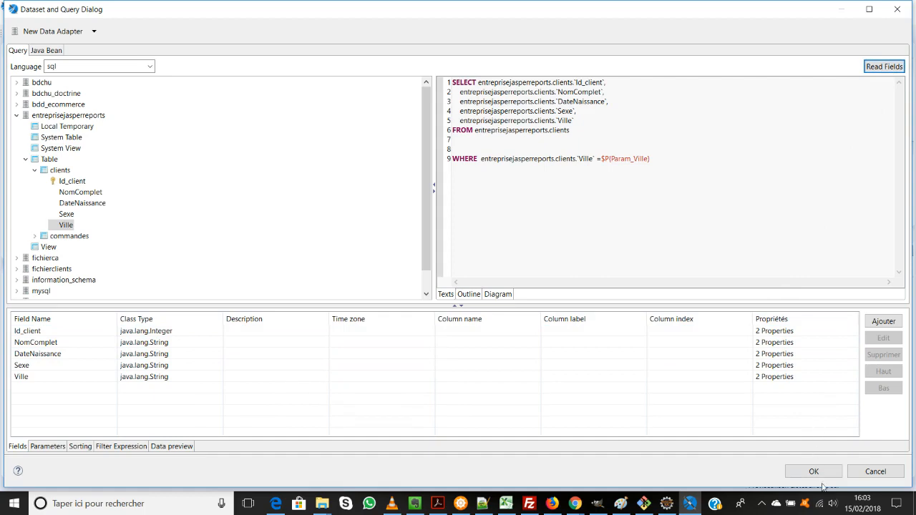
{"action": "left_click", "coordinate": [815, 472]}
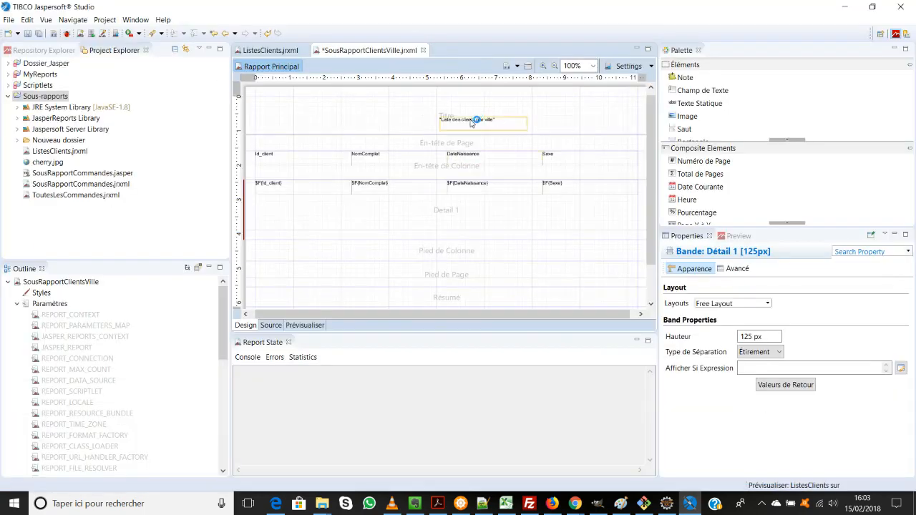
Step: Move the title text field to about x 290 px, y 20 px and append +$F{Ville} to its expression
{"action": "left_click_drag", "start_coordinate": [471, 123], "coordinate": [429, 114]}
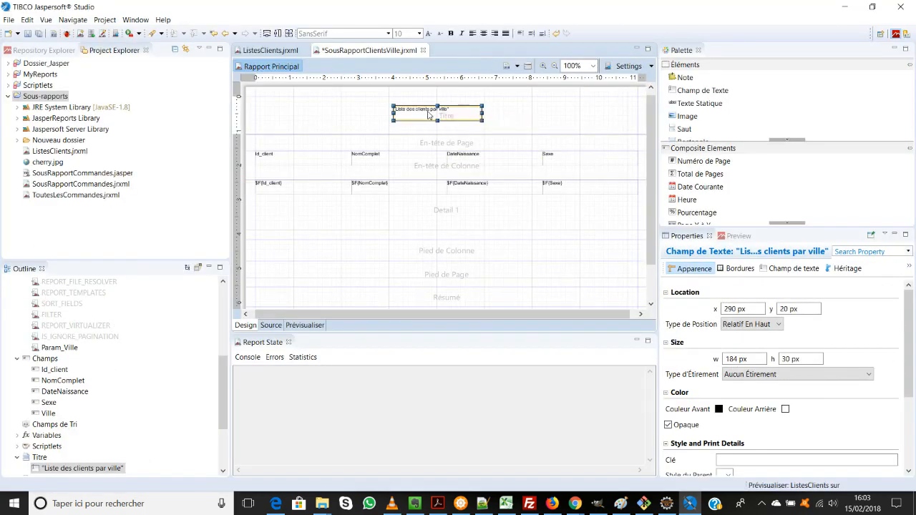
{"action": "double_click", "coordinate": [430, 115]}
{"action": "left_click", "coordinate": [400, 102]}
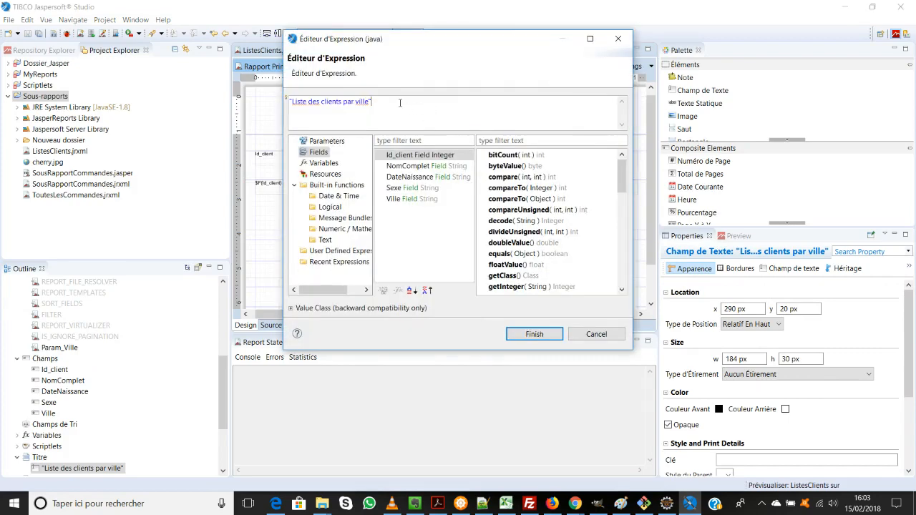
{"action": "type", "text": "+"}
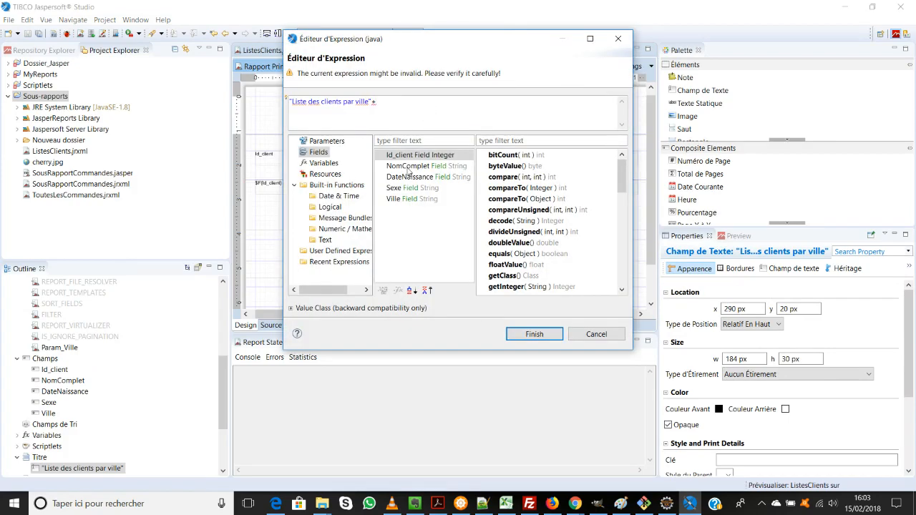
{"action": "double_click", "coordinate": [406, 198]}
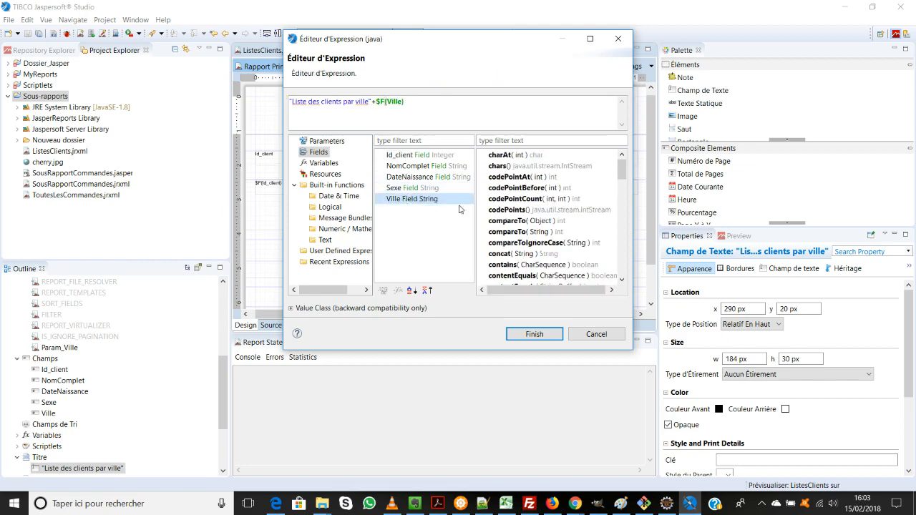
{"action": "left_click", "coordinate": [541, 336]}
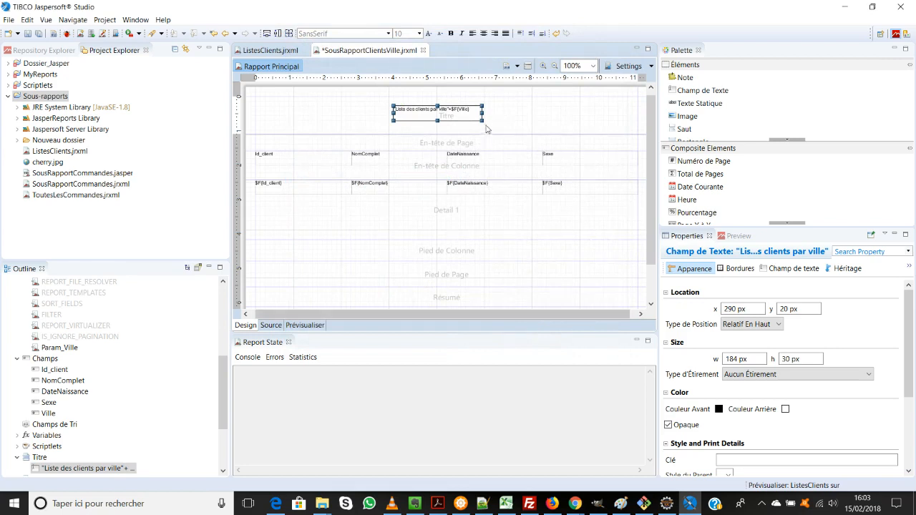
{"action": "left_click", "coordinate": [516, 108]}
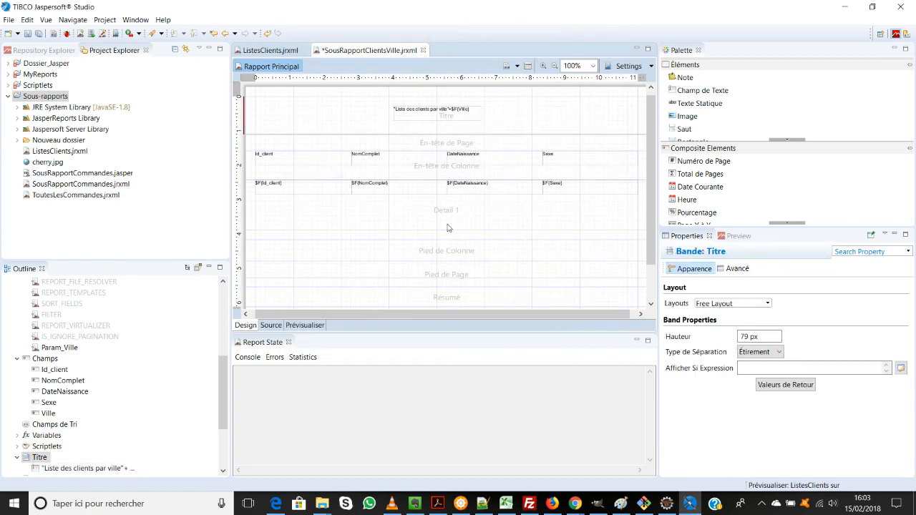
Step: Save the changes to the subreport with the extended title
{"action": "left_click", "coordinate": [40, 34]}
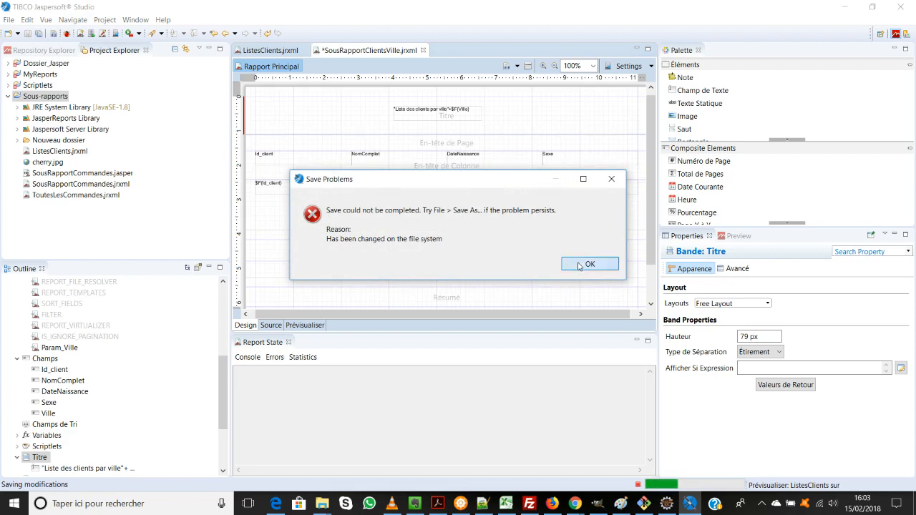
{"action": "left_click", "coordinate": [581, 264]}
{"action": "left_click", "coordinate": [423, 208]}
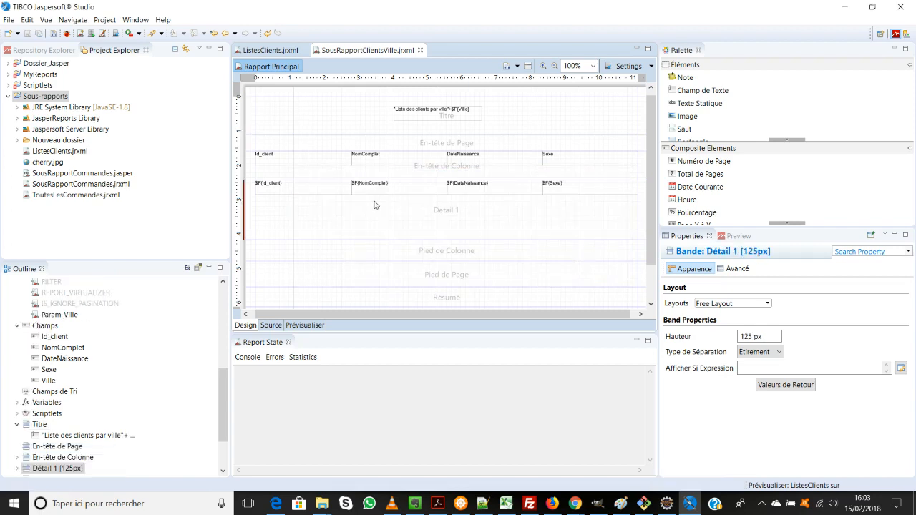
Step: Preview the subreport with Param_Ville set to Paris
{"action": "left_click", "coordinate": [110, 176]}
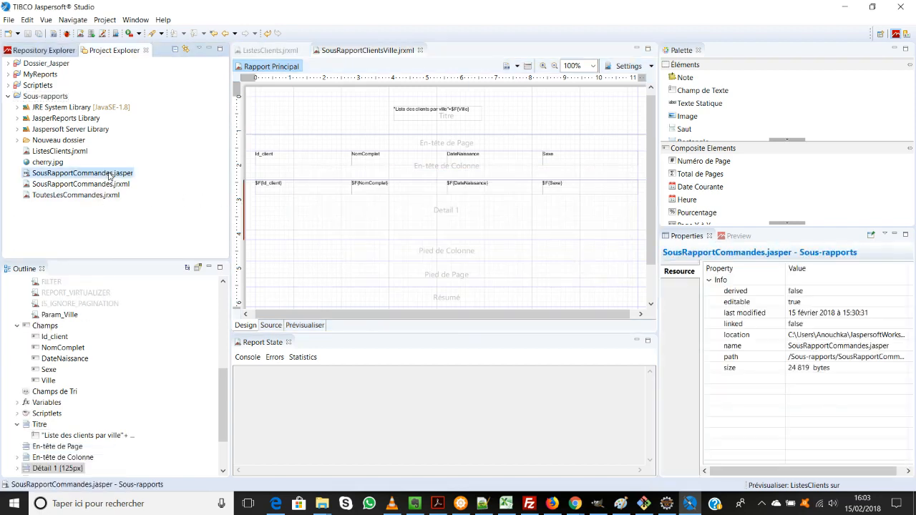
{"action": "left_click", "coordinate": [380, 210]}
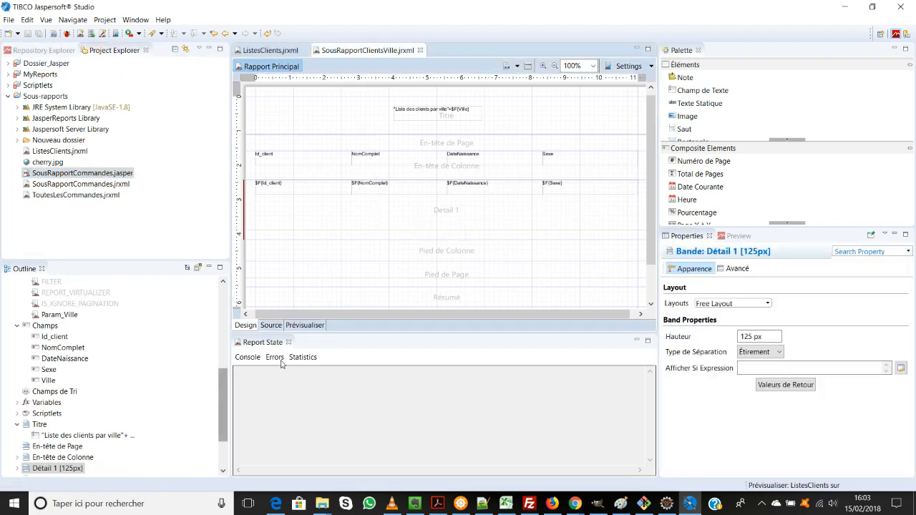
{"action": "left_click", "coordinate": [305, 326]}
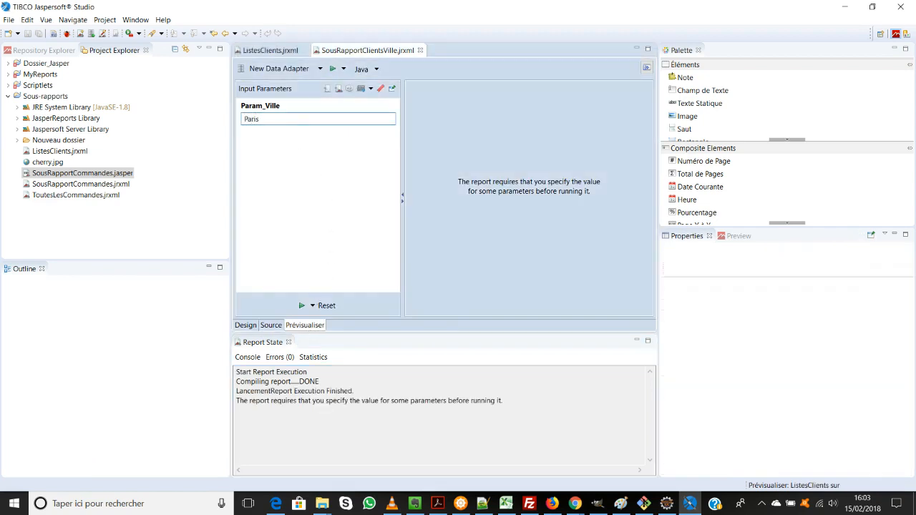
{"action": "left_click", "coordinate": [301, 306]}
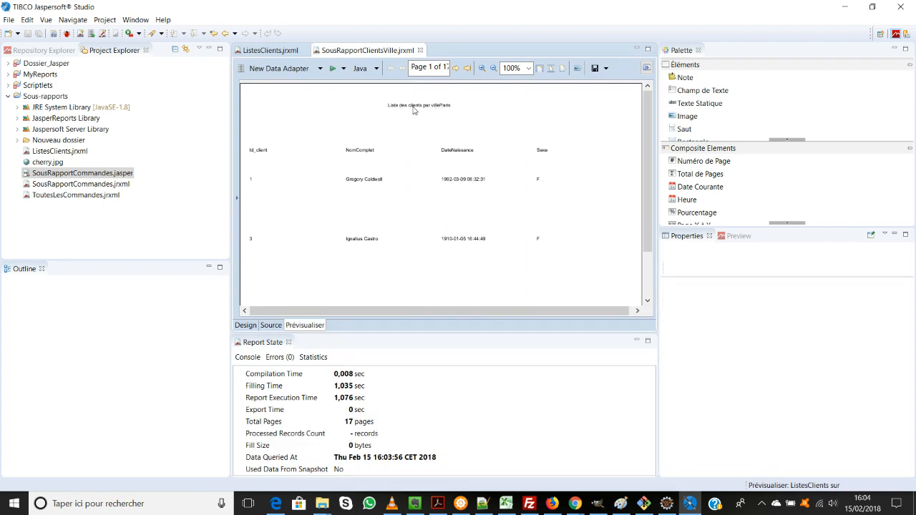
Step: Add a space after "ville" inside the quoted text of the subreport's title expression, before +$F{Ville}
{"action": "left_click", "coordinate": [247, 326]}
{"action": "left_click", "coordinate": [434, 112]}
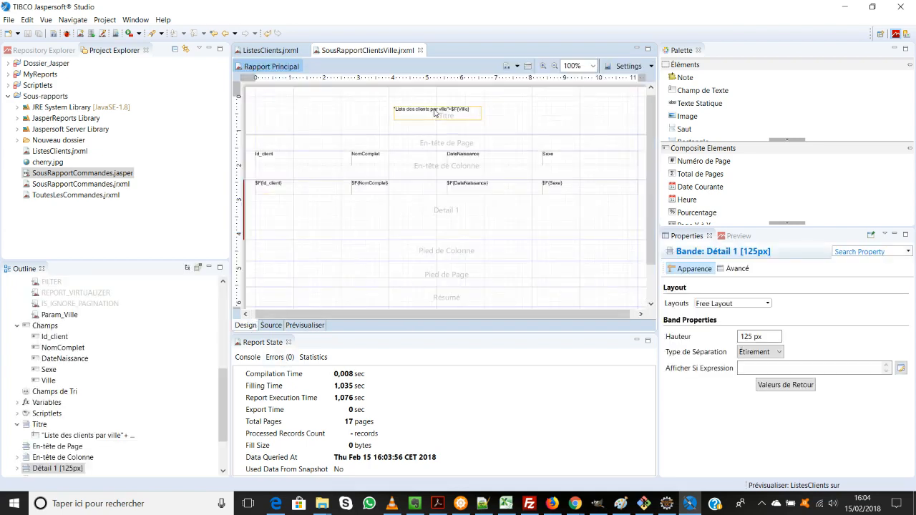
{"action": "double_click", "coordinate": [434, 112]}
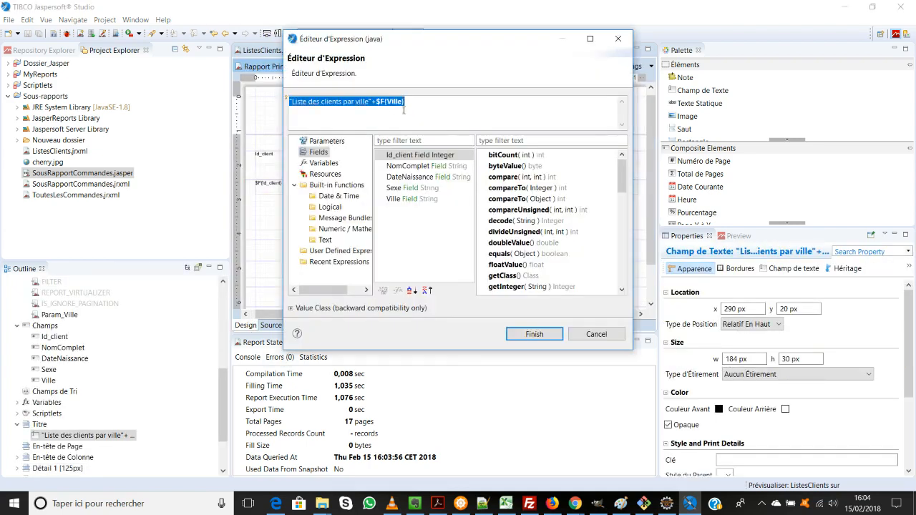
{"action": "left_click", "coordinate": [373, 103]}
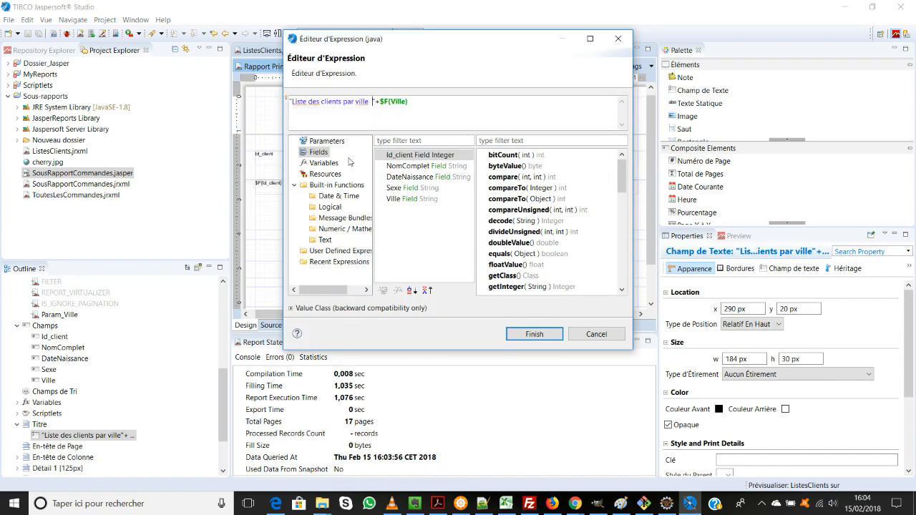
{"action": "left_click", "coordinate": [533, 334]}
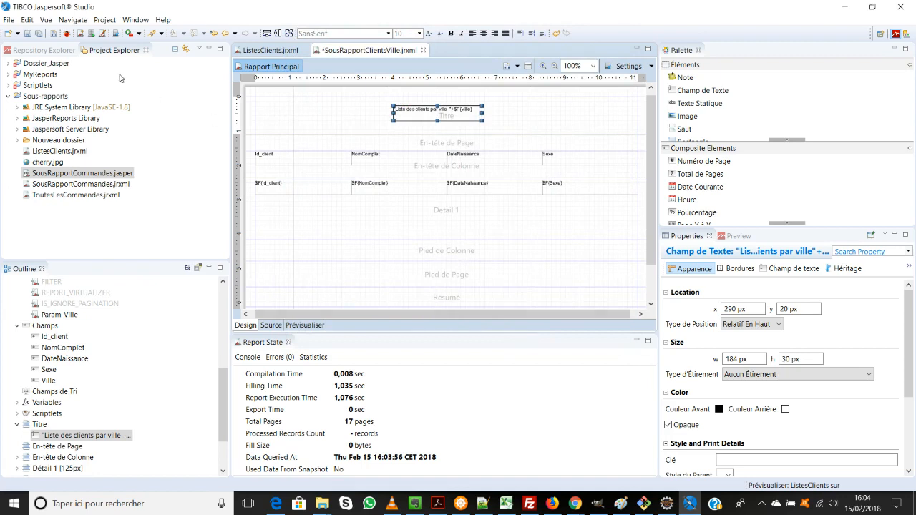
Step: Save the subreport and preview it with Param_Ville set to Paris
{"action": "left_click", "coordinate": [39, 34]}
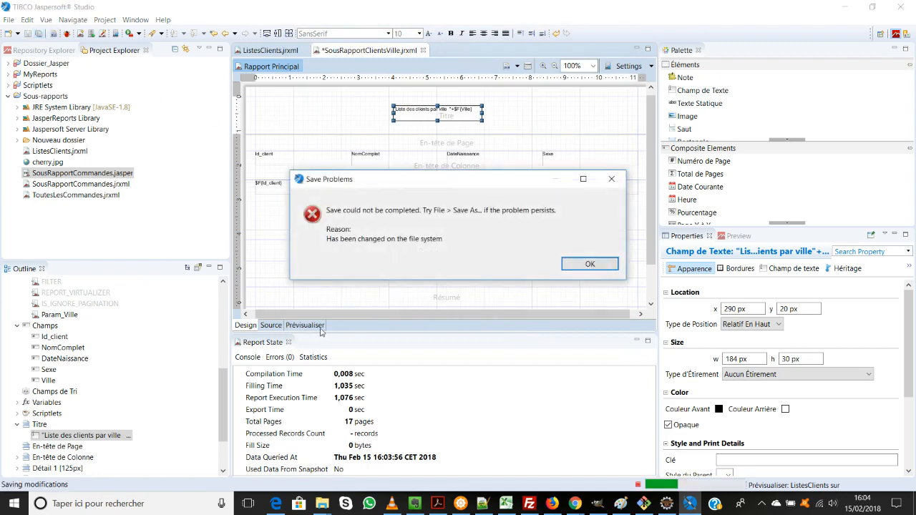
{"action": "left_click", "coordinate": [588, 264]}
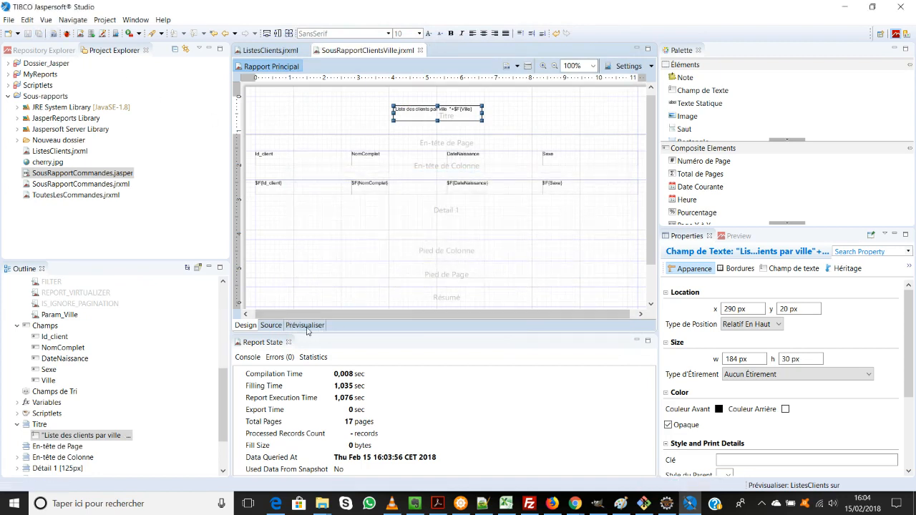
{"action": "left_click", "coordinate": [305, 326]}
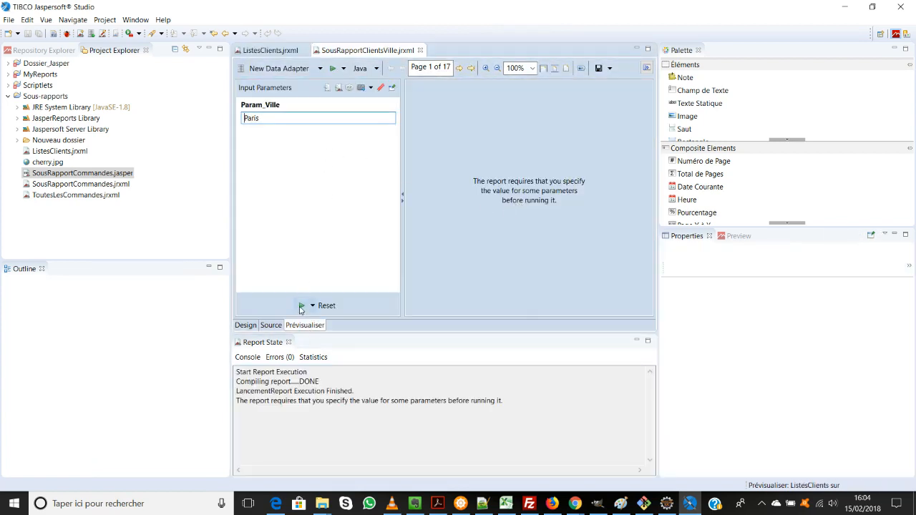
{"action": "left_click", "coordinate": [302, 306]}
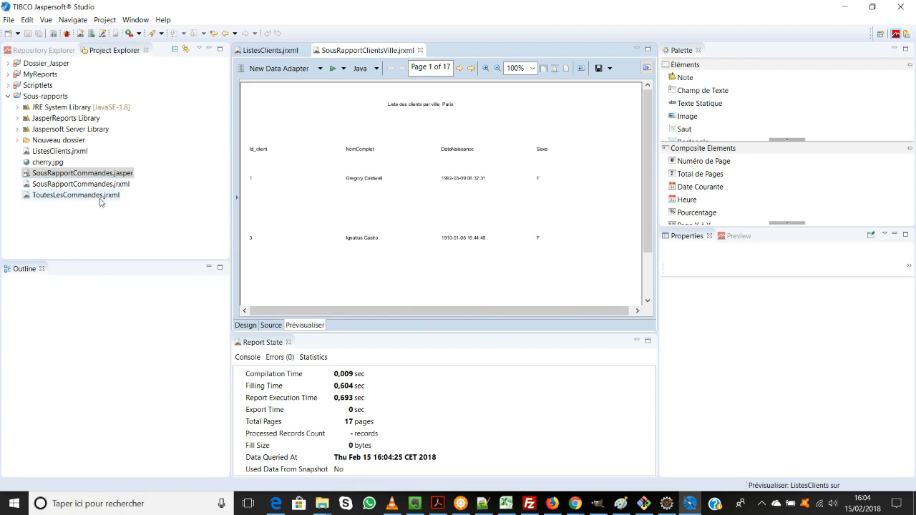
Step: In ListesClients.jrxml, shrink the Résumé band's subreport element to about 29 px high and move it to about x 220 px, y 20 px
{"action": "left_click", "coordinate": [265, 51]}
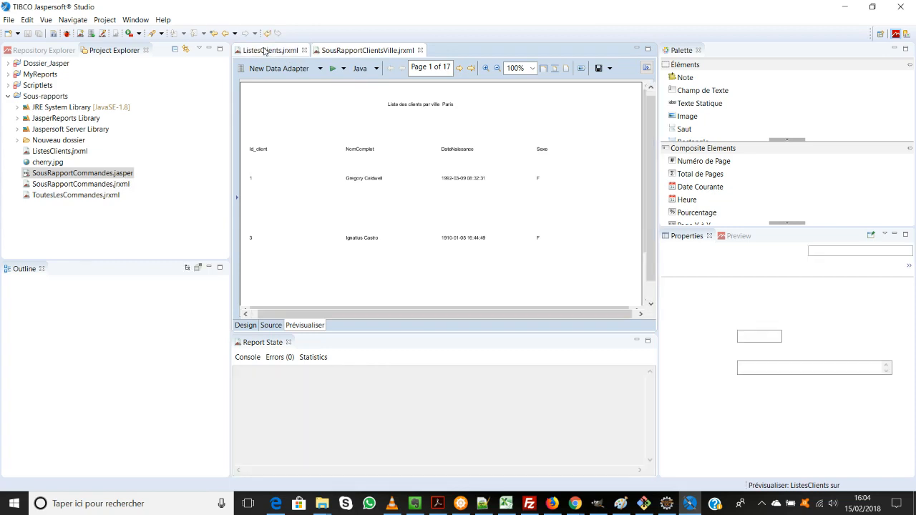
{"action": "left_click", "coordinate": [429, 256]}
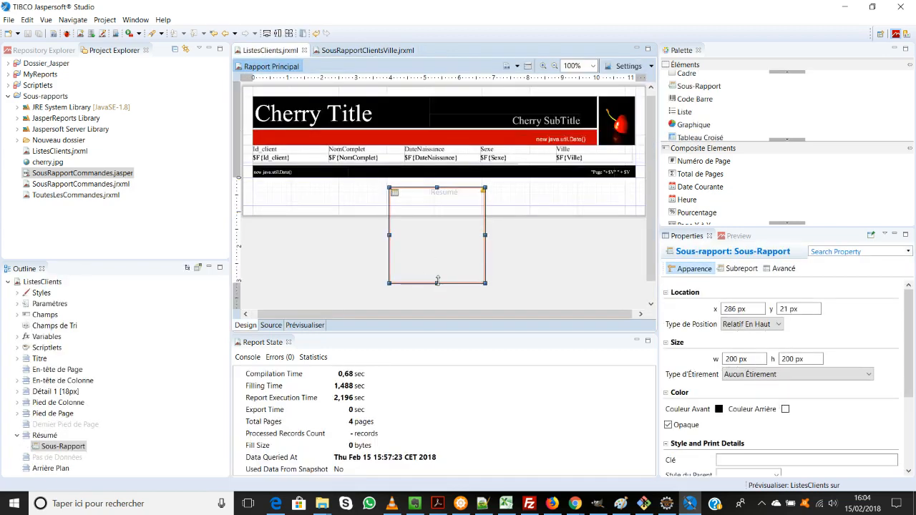
{"action": "left_click_drag", "start_coordinate": [437, 280], "coordinate": [424, 200]}
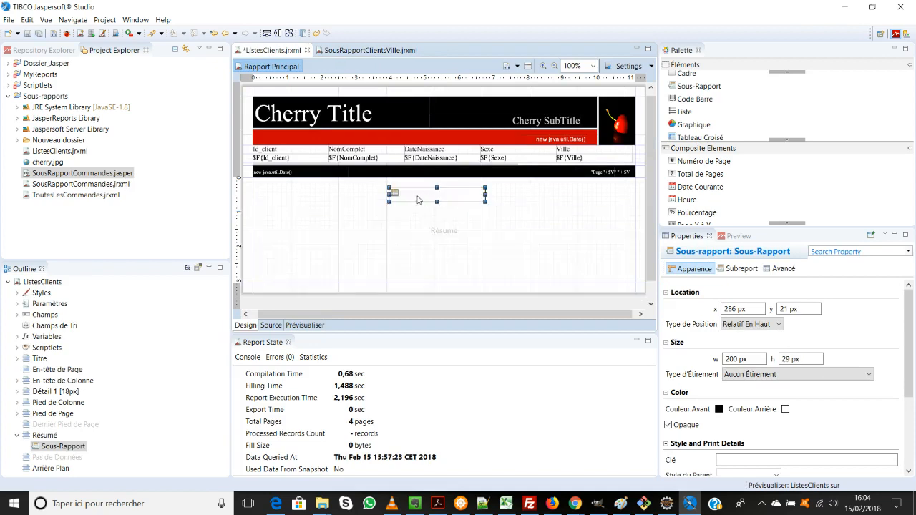
{"action": "left_click", "coordinate": [428, 265]}
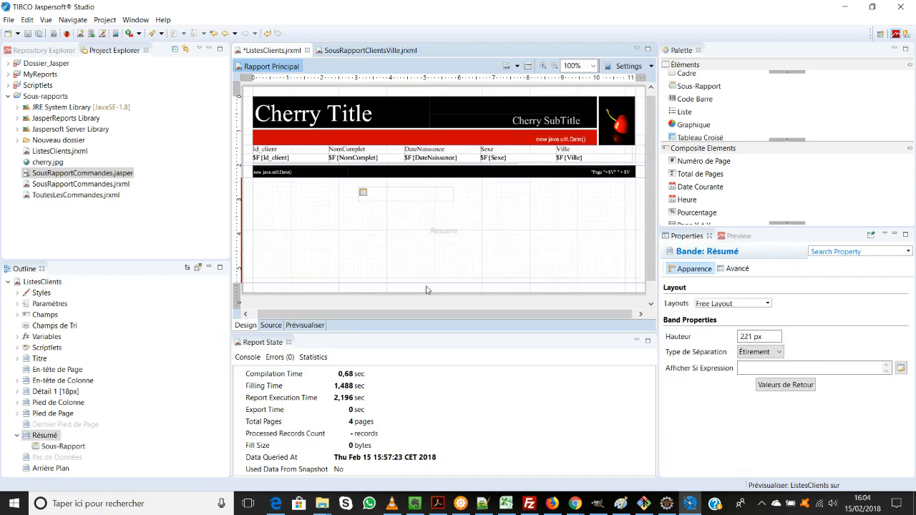
Step: Reduce the Résumé band's height so it ends just below the subreport element, and save the ListesClients report
{"action": "left_click_drag", "start_coordinate": [430, 279], "coordinate": [430, 216]}
{"action": "left_click", "coordinate": [418, 198]}
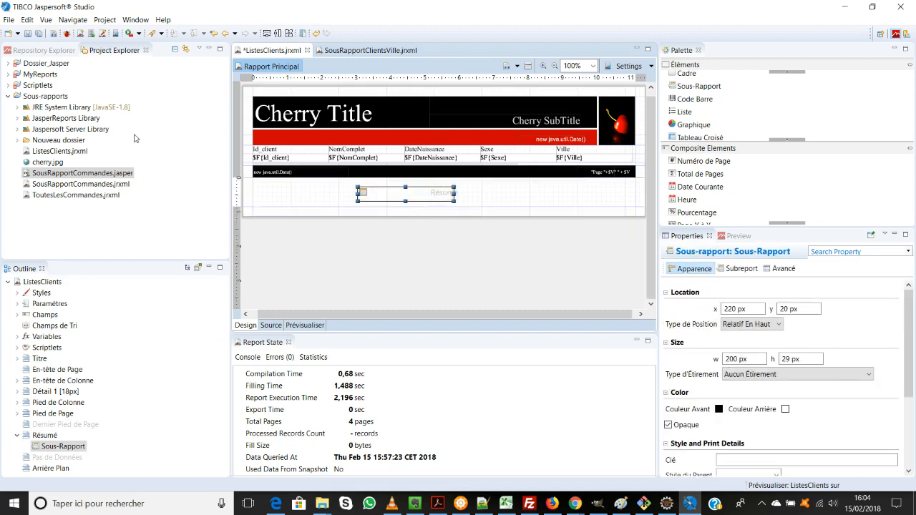
{"action": "left_click", "coordinate": [40, 35]}
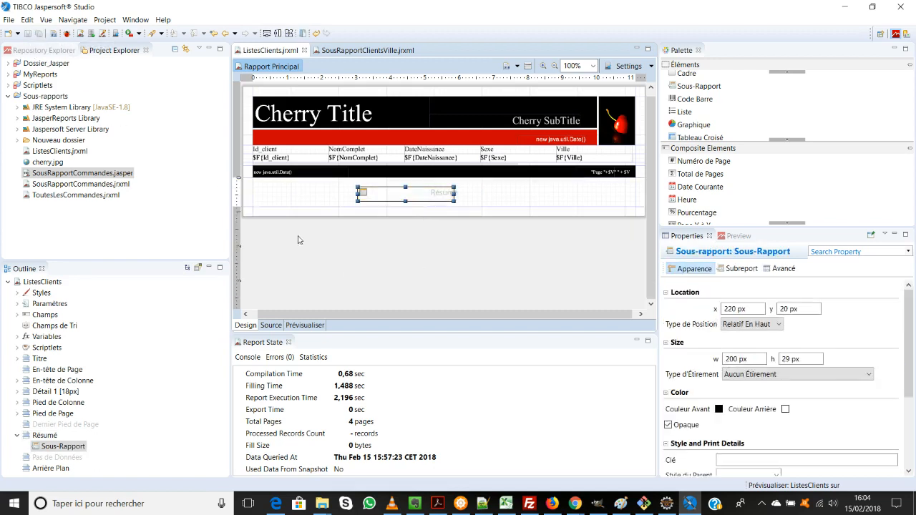
Step: Preview the ListesClients report and page through to page 6 to examine the client list and the embedded subreport
{"action": "left_click", "coordinate": [305, 325]}
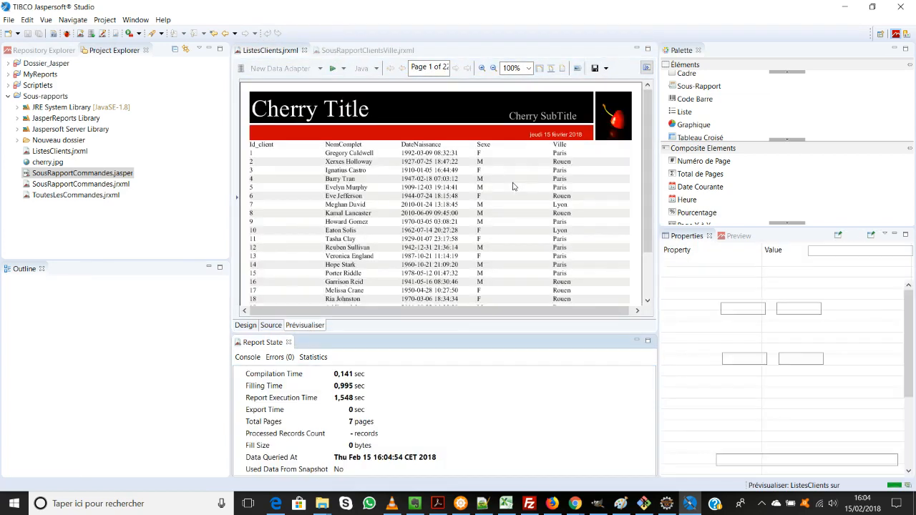
{"action": "scroll", "coordinate": [499, 188], "scroll_direction": "down", "scroll_amount": 2}
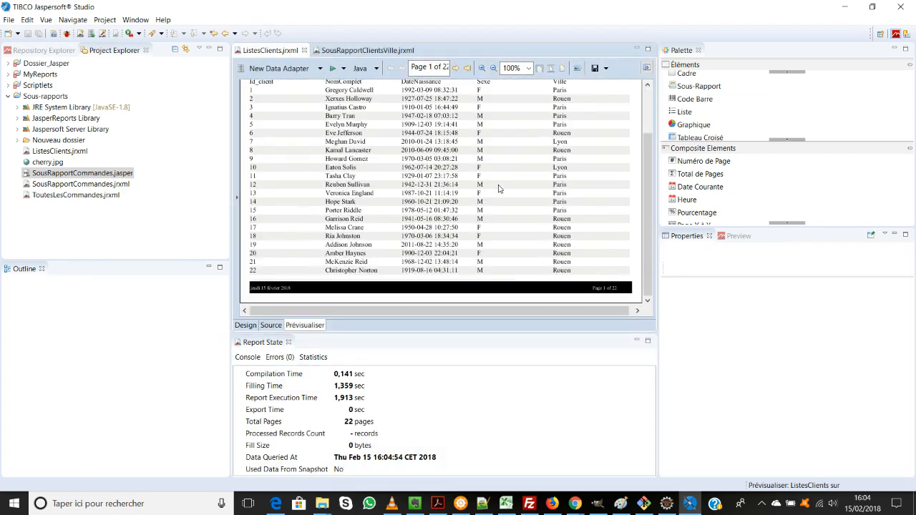
{"action": "scroll", "coordinate": [498, 188], "scroll_direction": "up", "scroll_amount": 2}
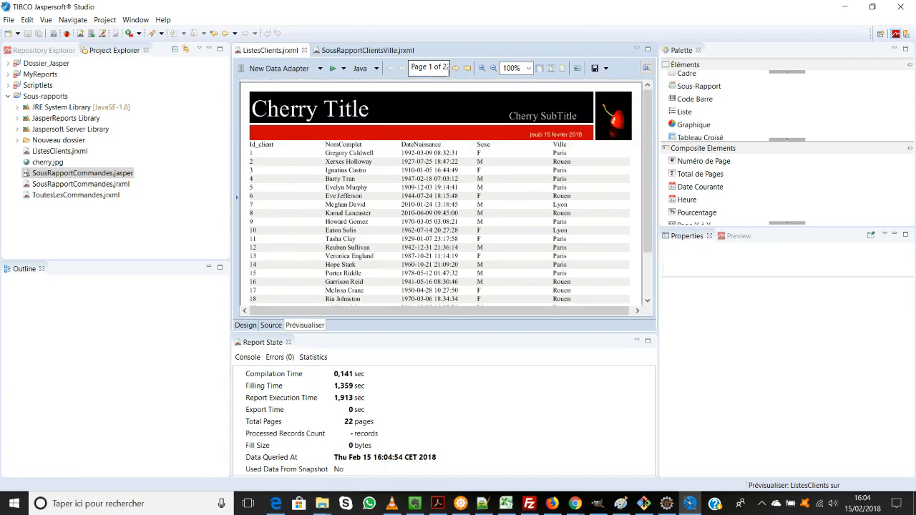
{"action": "left_click", "coordinate": [456, 69]}
{"action": "left_click", "coordinate": [456, 69]}
{"action": "left_click", "coordinate": [456, 69]}
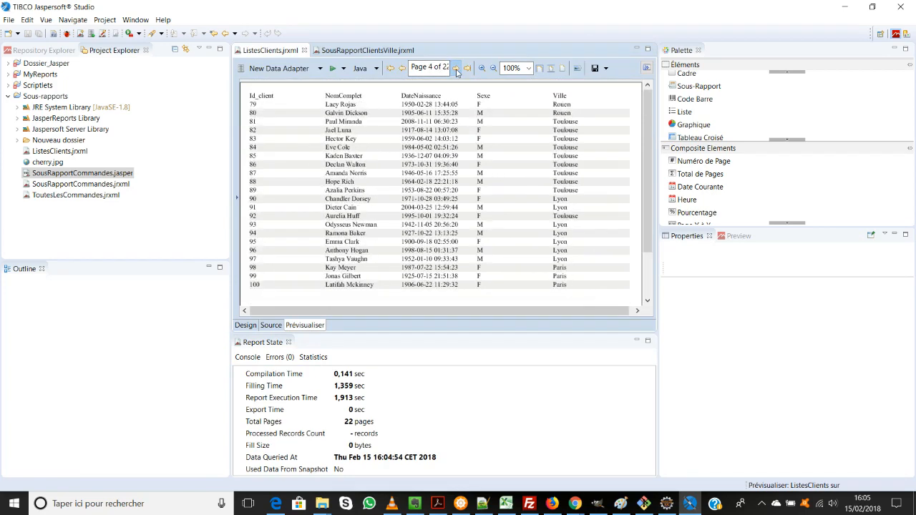
{"action": "left_click", "coordinate": [456, 69]}
{"action": "left_click", "coordinate": [456, 69]}
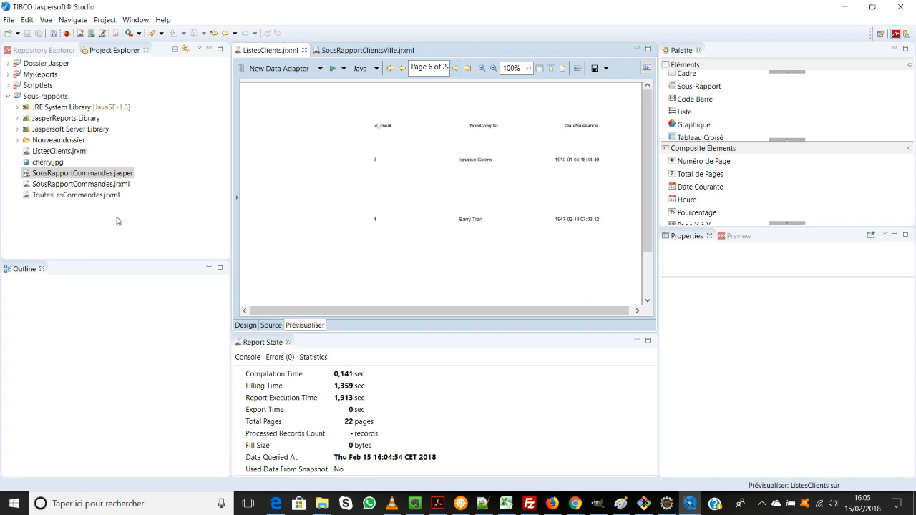
{"action": "left_click", "coordinate": [342, 53]}
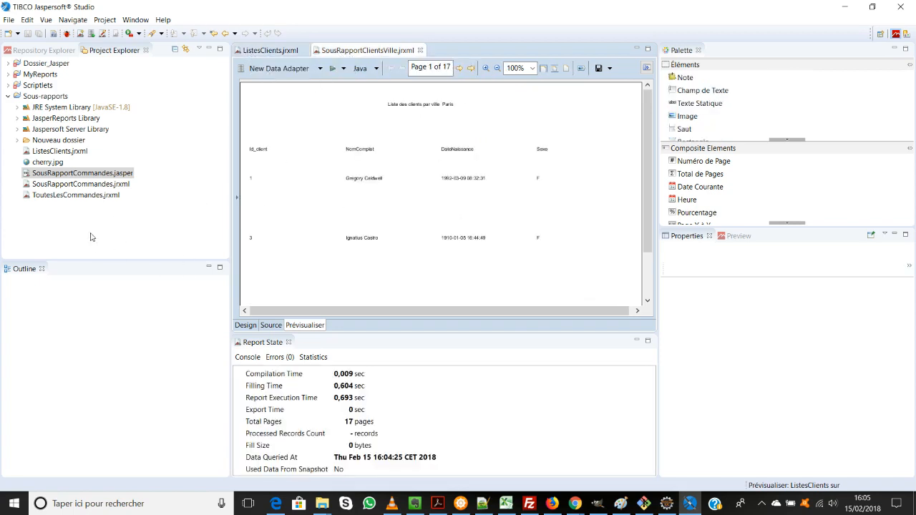
{"action": "left_click", "coordinate": [106, 178]}
{"action": "right_click", "coordinate": [105, 176]}
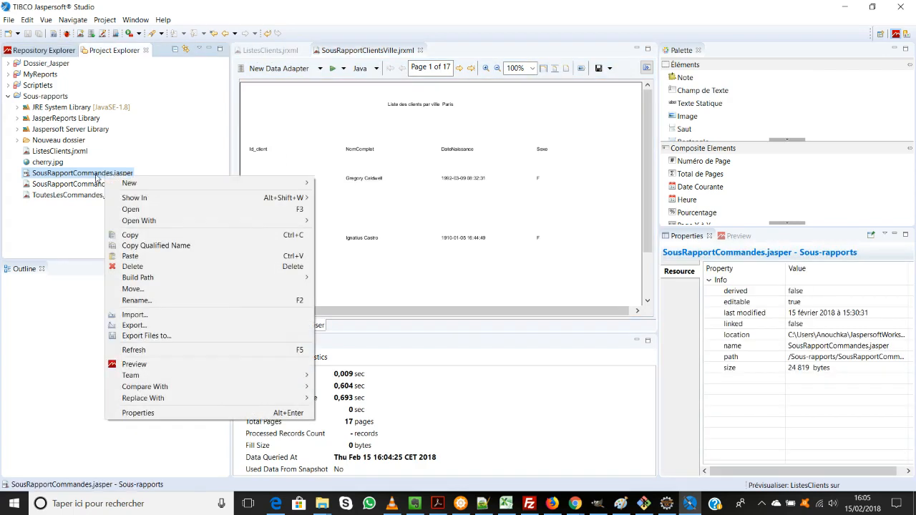
{"action": "left_click", "coordinate": [44, 213]}
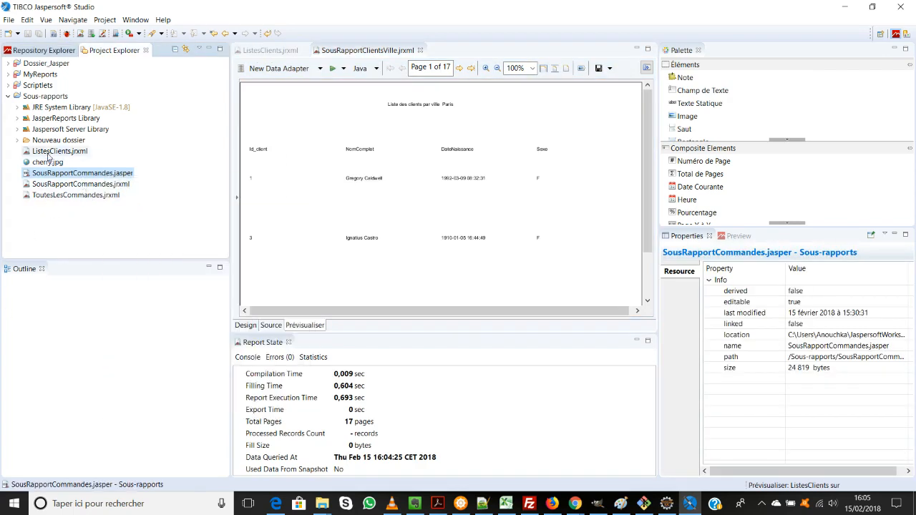
{"action": "left_click", "coordinate": [272, 50]}
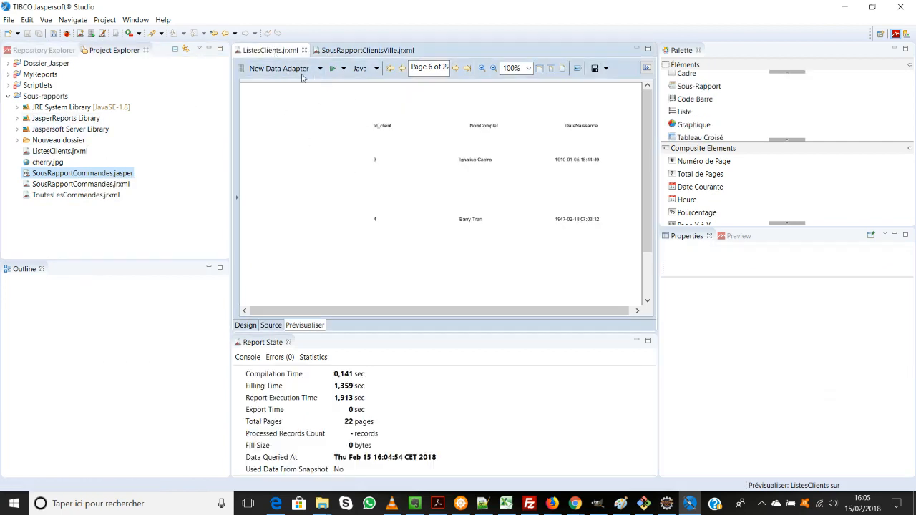
{"action": "left_click", "coordinate": [246, 325]}
{"action": "left_click", "coordinate": [367, 264]}
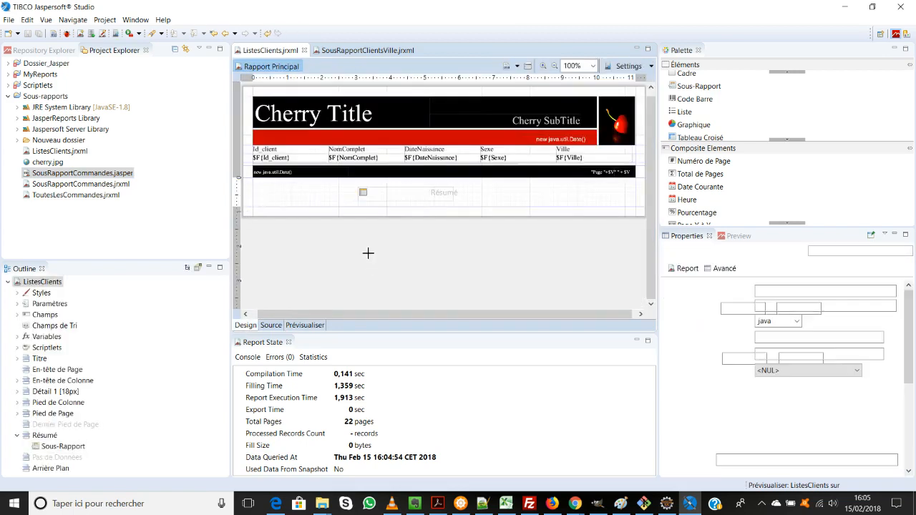
Step: Preview the SousRapportClientsVille subreport with Param_Ville set to Lyon
{"action": "left_click", "coordinate": [367, 50]}
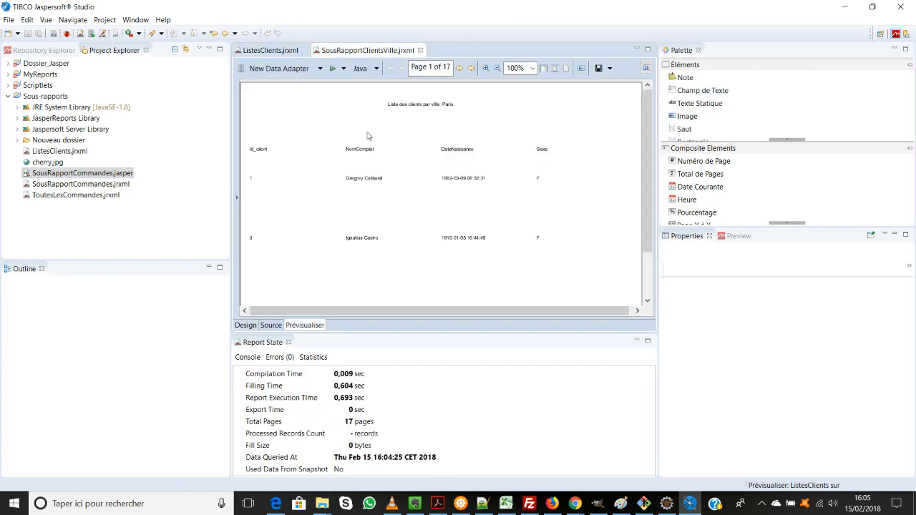
{"action": "left_click", "coordinate": [246, 325]}
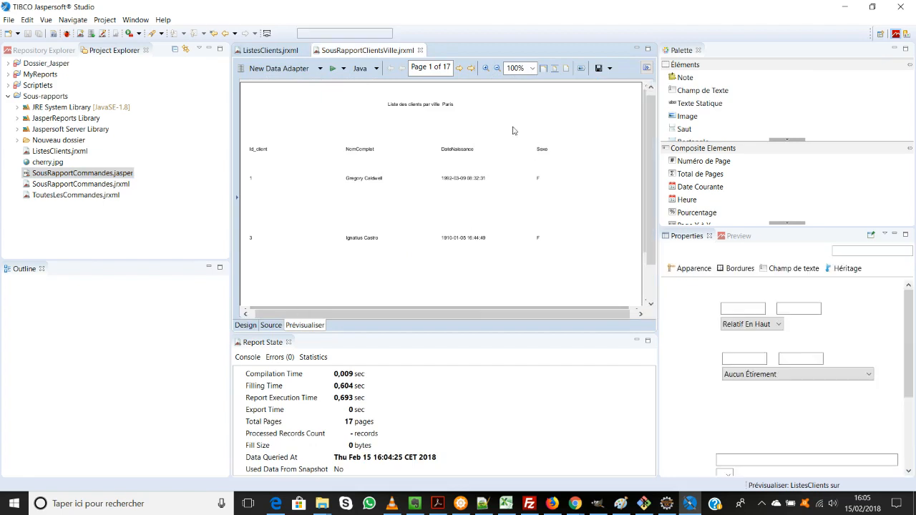
{"action": "left_click", "coordinate": [417, 256]}
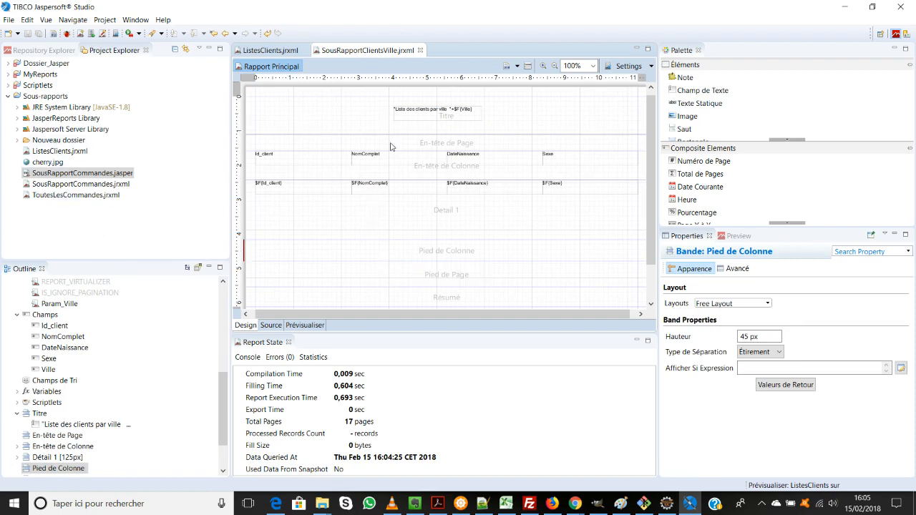
{"action": "left_click", "coordinate": [312, 327]}
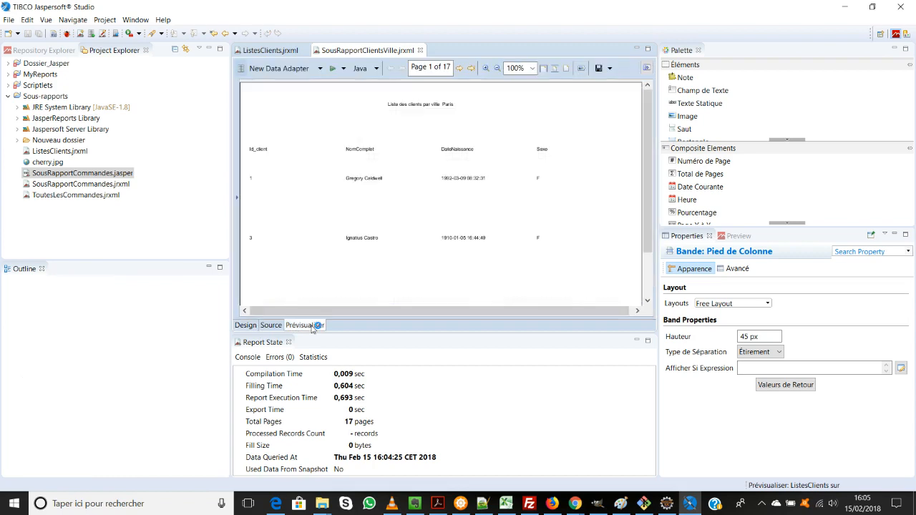
{"action": "left_click", "coordinate": [237, 199]}
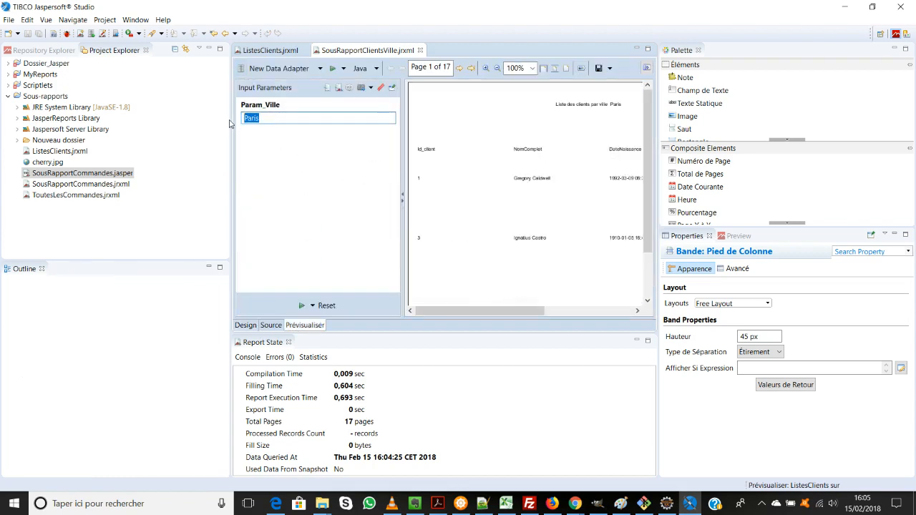
{"action": "type", "text": "Lyon"}
{"action": "left_click", "coordinate": [302, 306]}
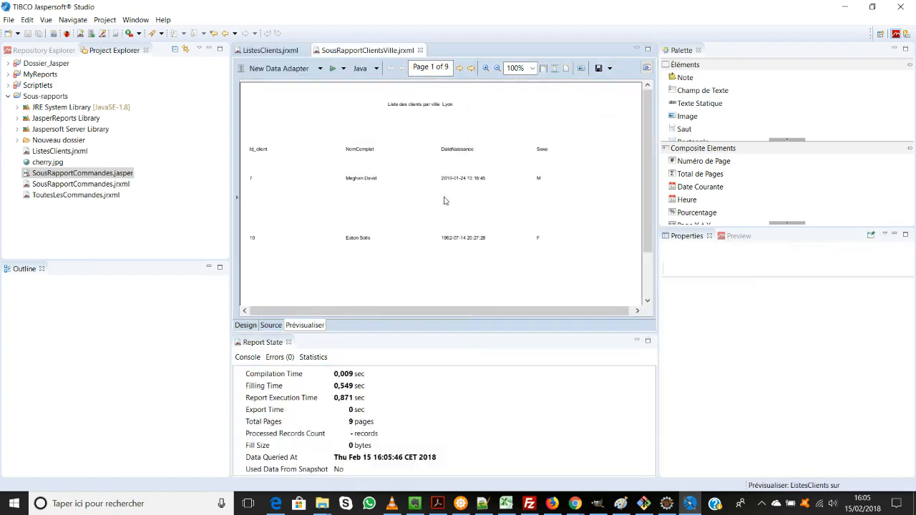
Step: Collapse the empty Pied de Colonne, Pied de Page and Résumé bands in the subreport's design
{"action": "left_click", "coordinate": [246, 326]}
{"action": "left_click", "coordinate": [410, 174]}
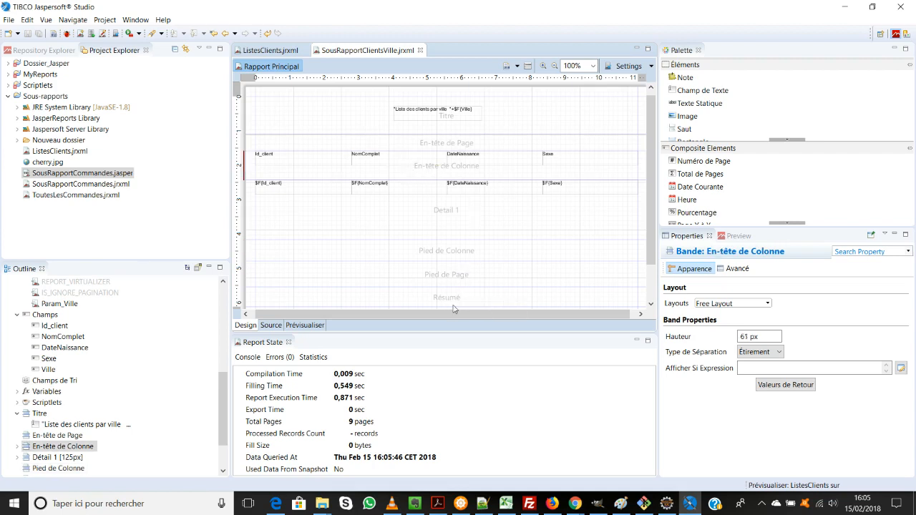
{"action": "left_click_drag", "start_coordinate": [452, 307], "coordinate": [443, 234]}
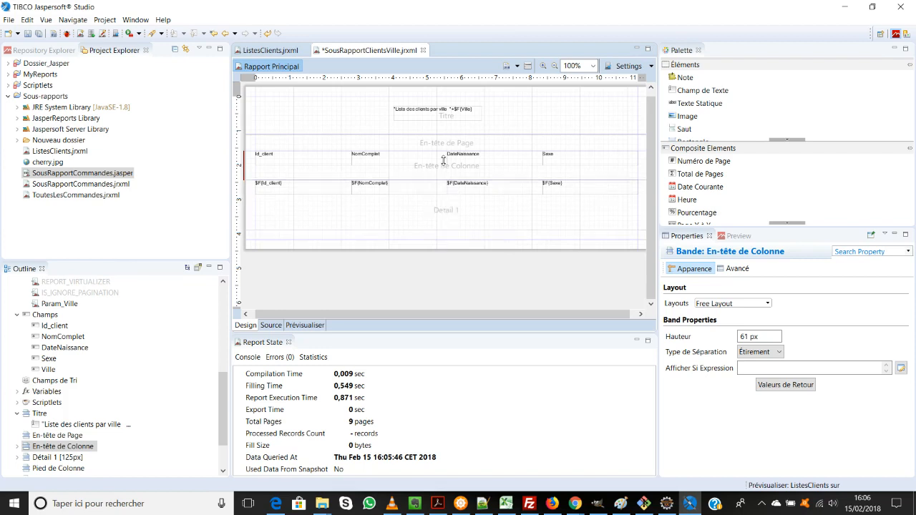
Step: Reduce the subreport's Détail 1 band to about 32 px, collapse its empty En-tête de Page band, and save the changes
{"action": "left_click_drag", "start_coordinate": [427, 233], "coordinate": [435, 196]}
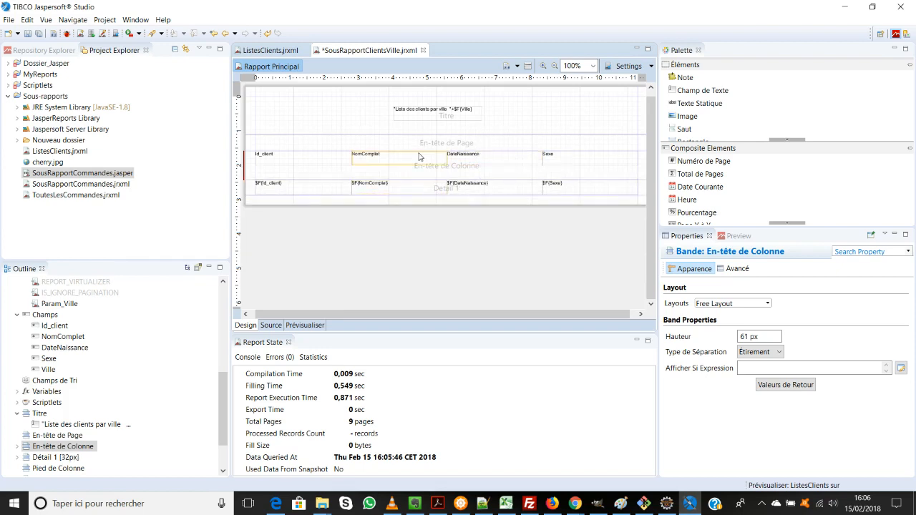
{"action": "left_click_drag", "start_coordinate": [642, 150], "coordinate": [646, 107]}
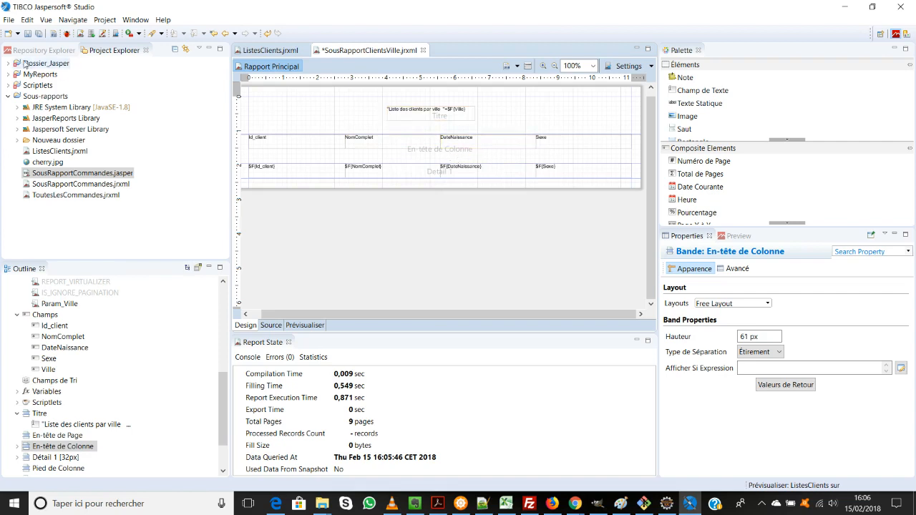
{"action": "left_click", "coordinate": [39, 33]}
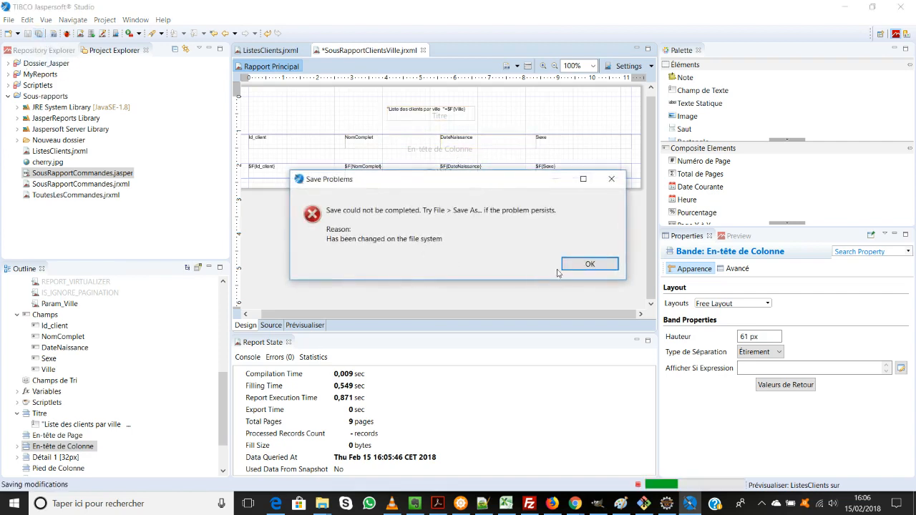
{"action": "left_click", "coordinate": [588, 264]}
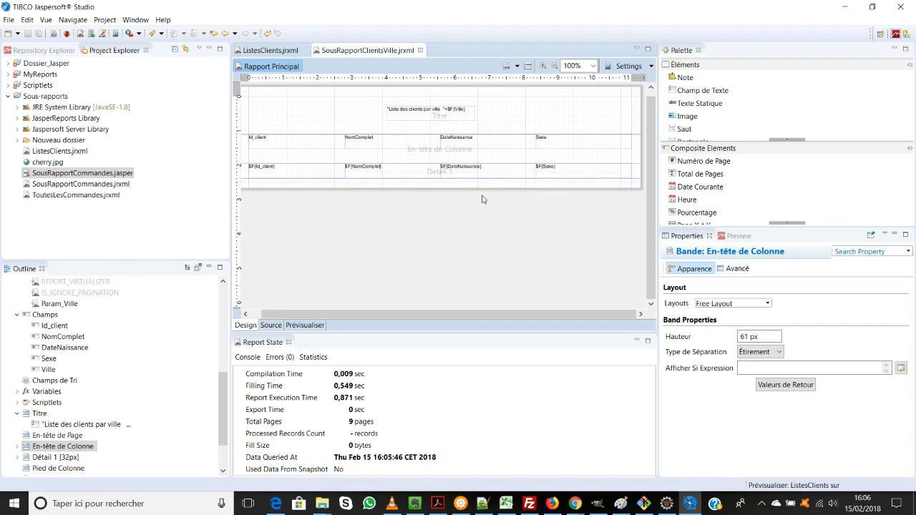
Step: Preview the SousRapportClientsVille subreport with Param_Ville set to Lyon and examine the more compact client rows
{"action": "left_click", "coordinate": [302, 326]}
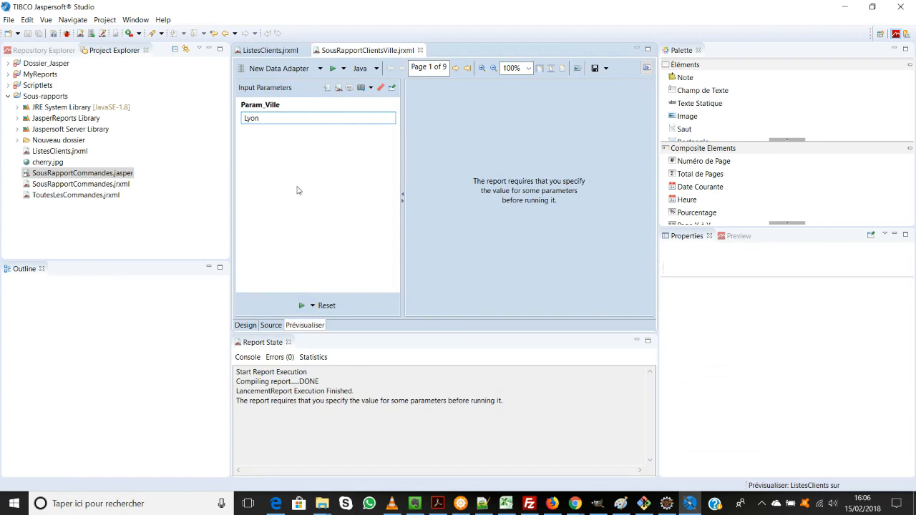
{"action": "left_click", "coordinate": [301, 305]}
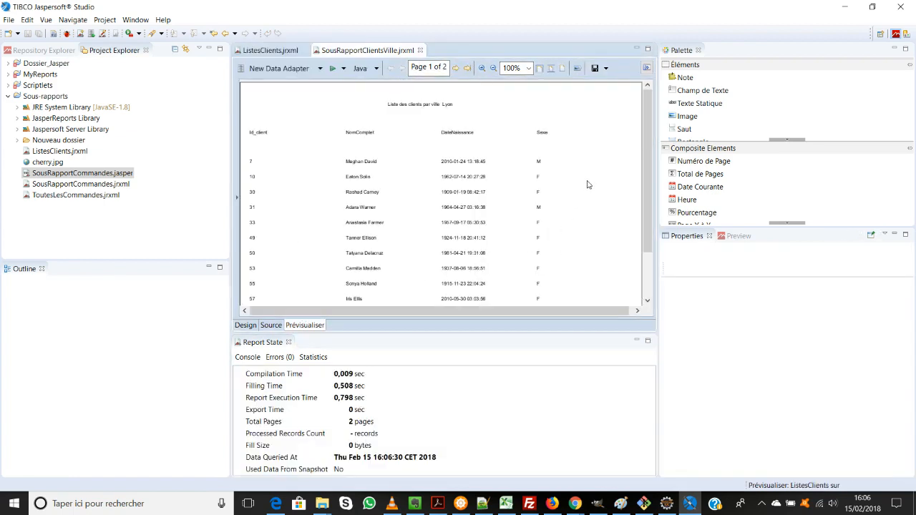
{"action": "scroll", "coordinate": [587, 184], "scroll_direction": "down", "scroll_amount": 3}
{"action": "scroll", "coordinate": [588, 188], "scroll_direction": "up", "scroll_amount": 3}
{"action": "scroll", "coordinate": [441, 180], "scroll_direction": "down", "scroll_amount": 3}
{"action": "scroll", "coordinate": [443, 181], "scroll_direction": "up", "scroll_amount": 3}
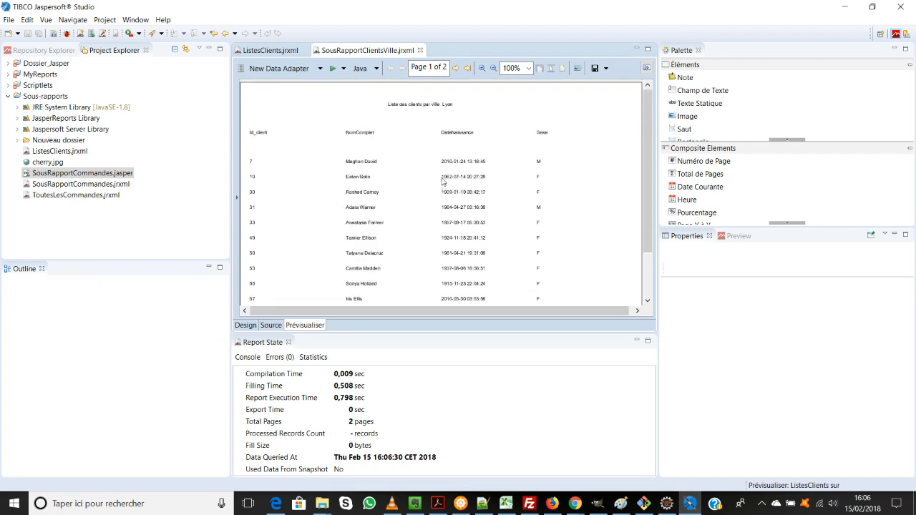
Step: Switch to the ListesClients report, rerun its preview and examine the first page
{"action": "left_click", "coordinate": [271, 51]}
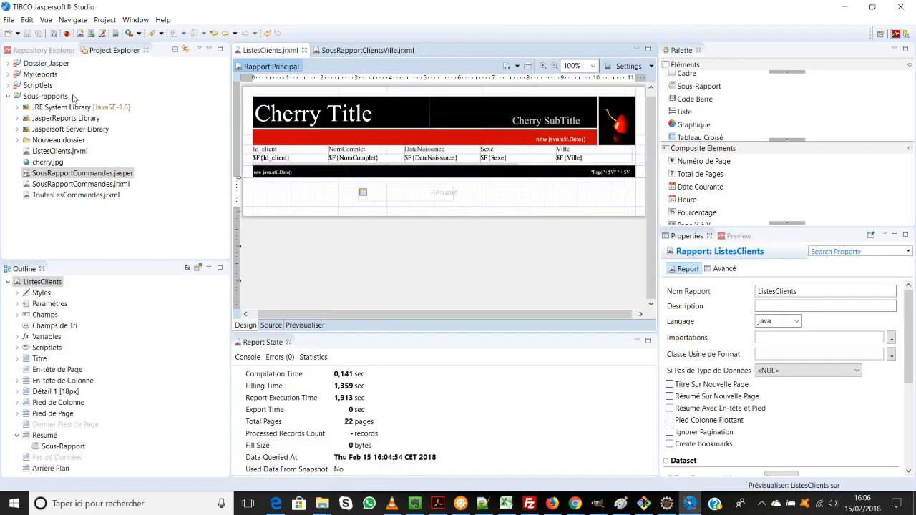
{"action": "left_click", "coordinate": [302, 326]}
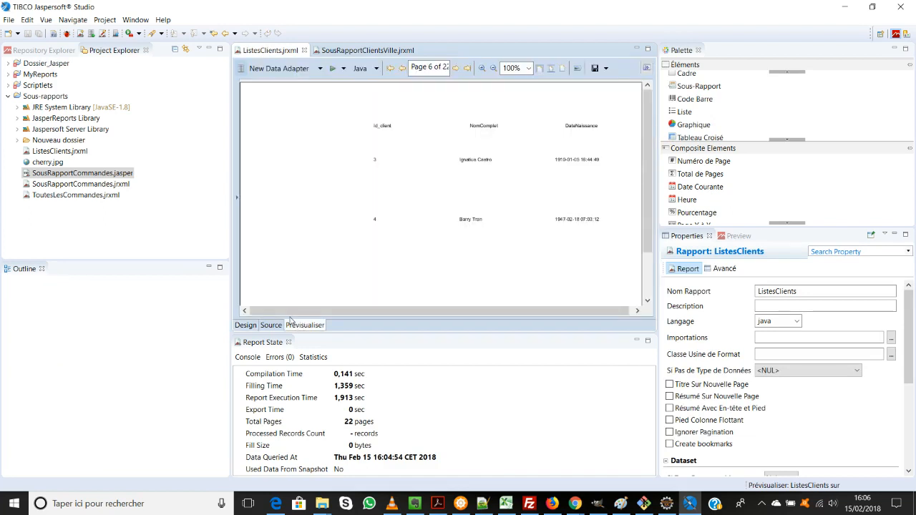
{"action": "left_click", "coordinate": [237, 199]}
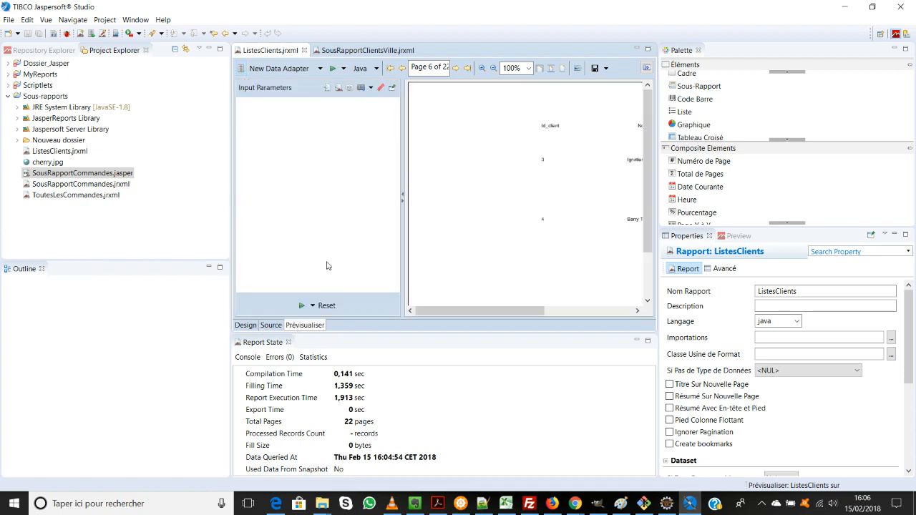
{"action": "left_click", "coordinate": [312, 306]}
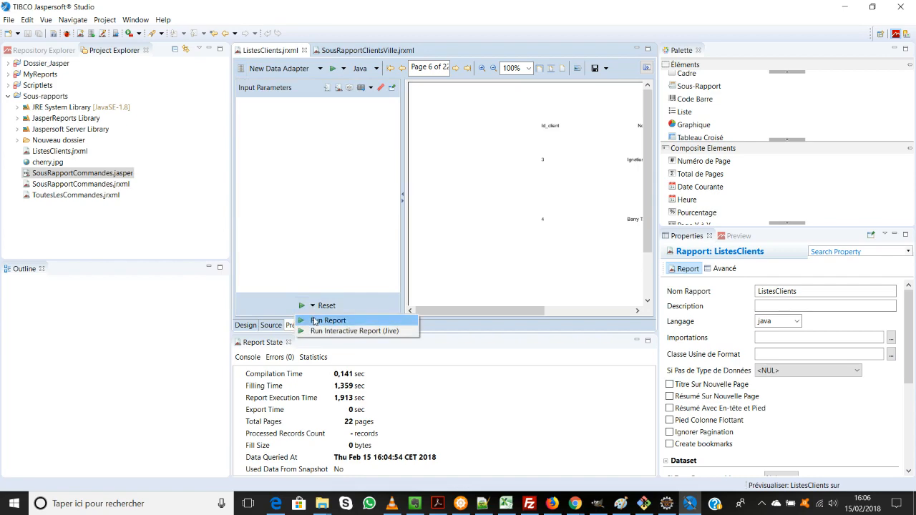
{"action": "left_click", "coordinate": [313, 321]}
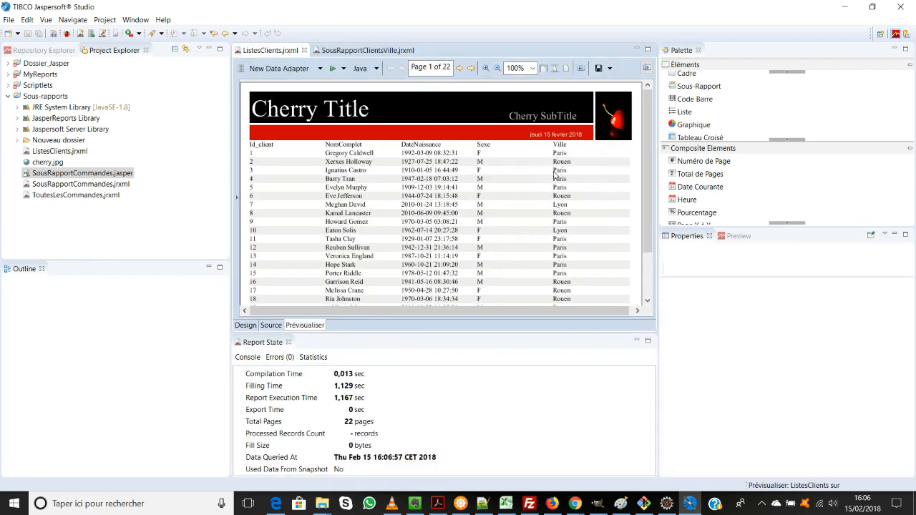
{"action": "scroll", "coordinate": [555, 179], "scroll_direction": "down", "scroll_amount": 3}
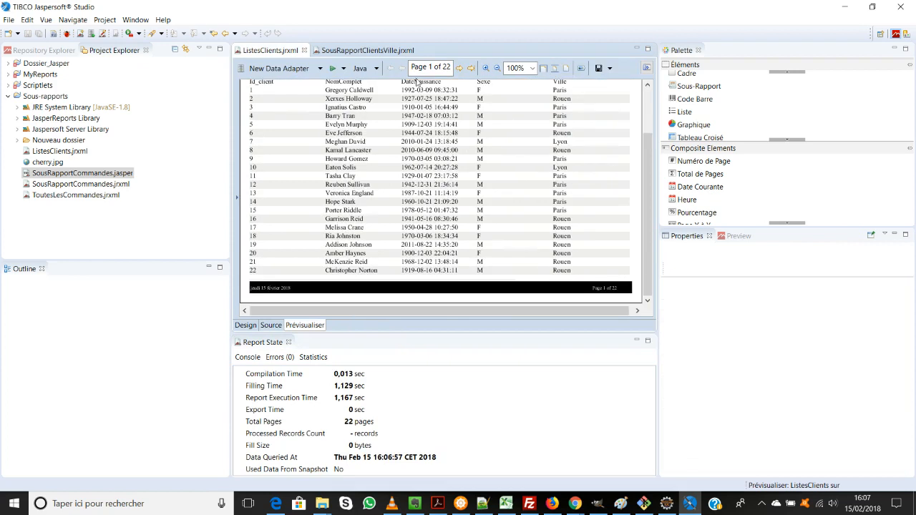
Step: Run the ListesClients report again and page forward to page 5 to examine the embedded subreport
{"action": "left_click", "coordinate": [343, 69]}
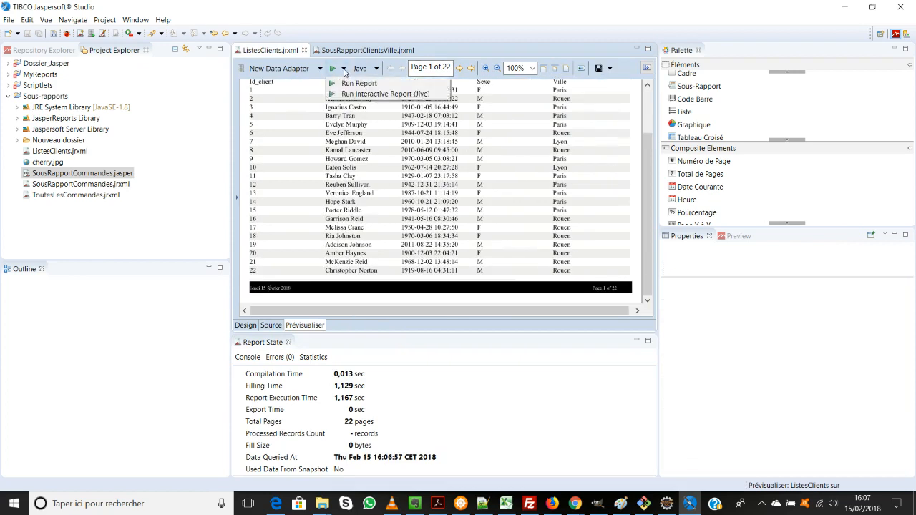
{"action": "left_click", "coordinate": [350, 84]}
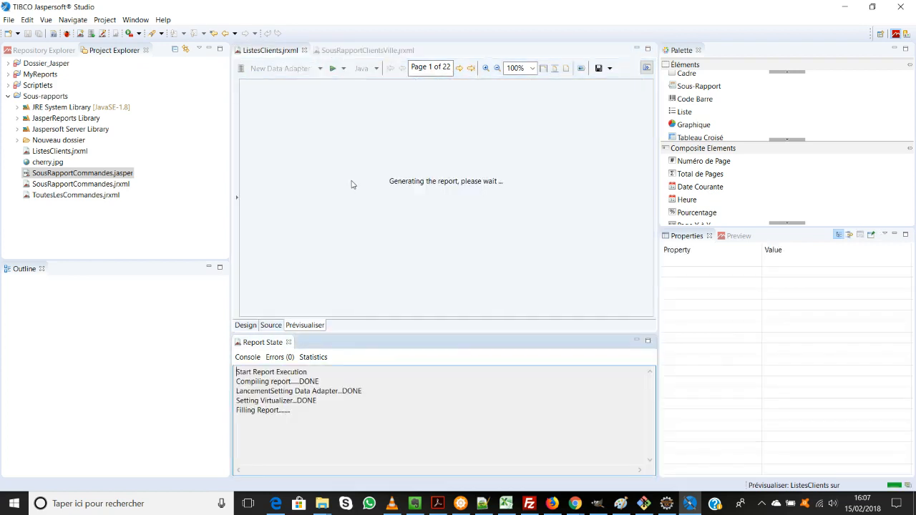
{"action": "scroll", "coordinate": [492, 170], "scroll_direction": "down", "scroll_amount": 3}
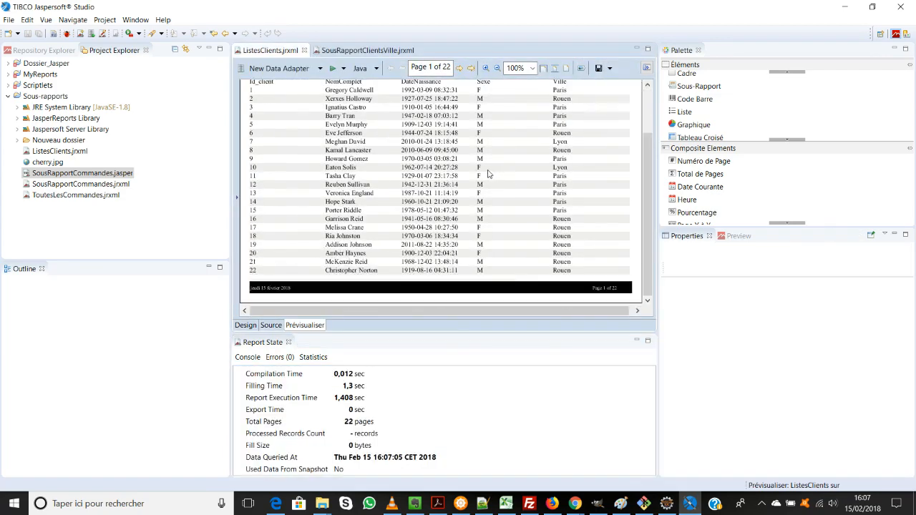
{"action": "left_click", "coordinate": [460, 70]}
{"action": "left_click", "coordinate": [461, 70]}
{"action": "left_click", "coordinate": [460, 69]}
{"action": "left_click", "coordinate": [460, 69]}
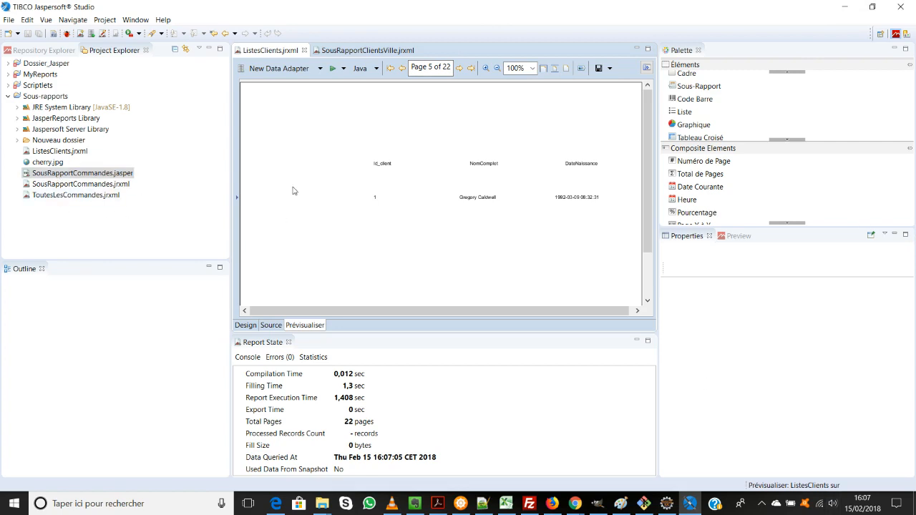
Step: Close the ListesClients and SousRapportClientsVille reports, and reopen ListesClients.jrxml from the Sous-rapports project
{"action": "left_click", "coordinate": [304, 50]}
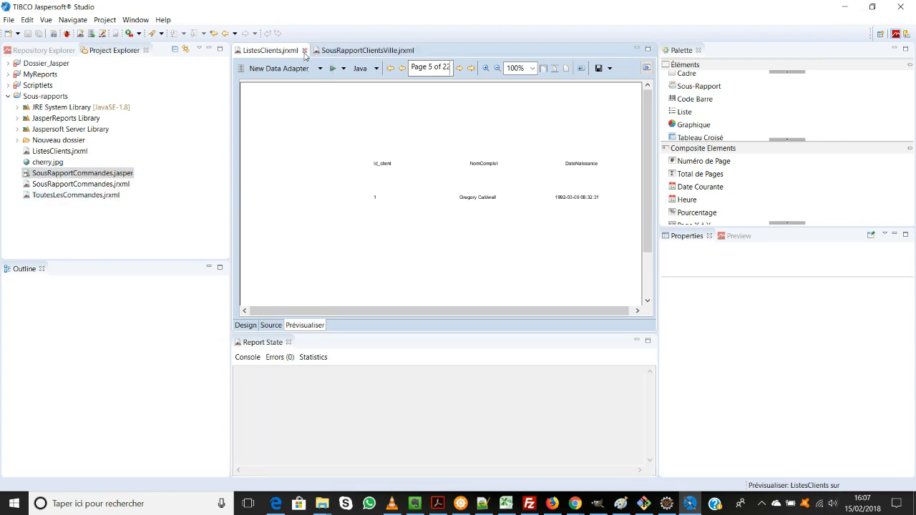
{"action": "left_click", "coordinate": [341, 51]}
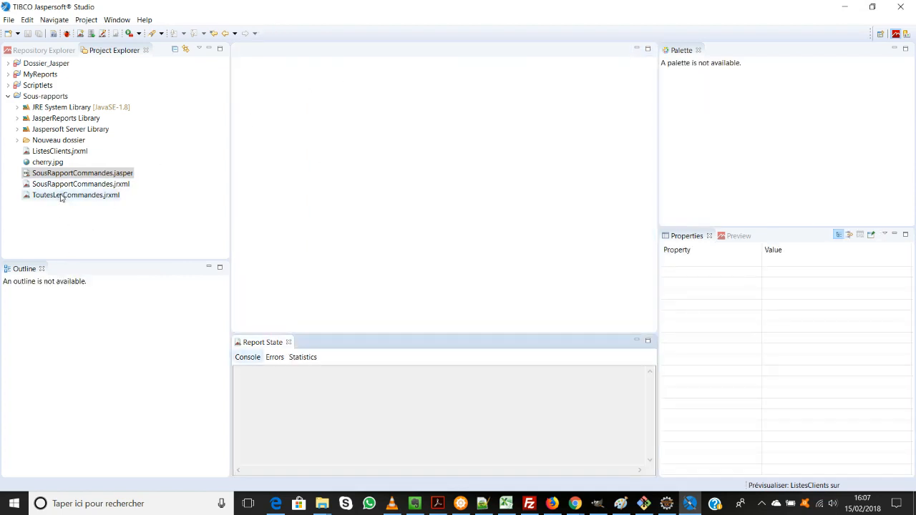
{"action": "double_click", "coordinate": [64, 152]}
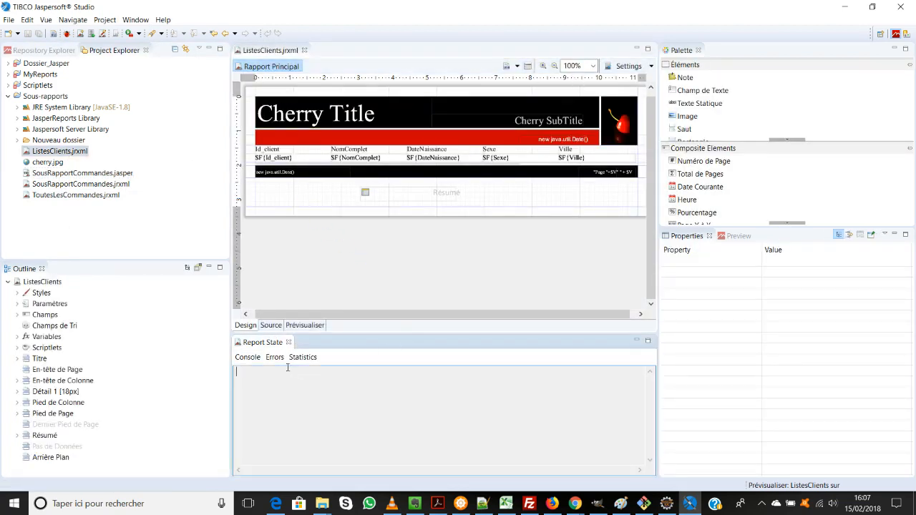
Step: Preview the reopened ListesClients report and page forward to page 6 to examine the subreport's layout
{"action": "left_click", "coordinate": [308, 326]}
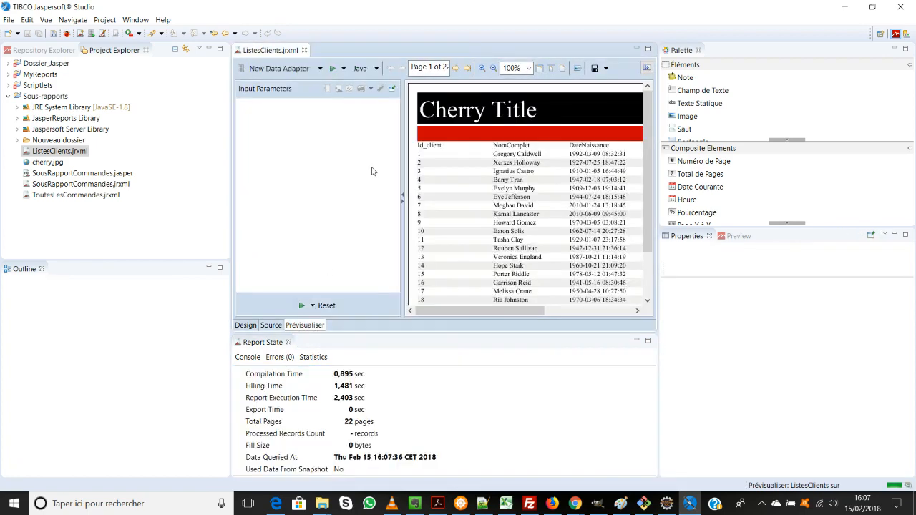
{"action": "left_click", "coordinate": [456, 68]}
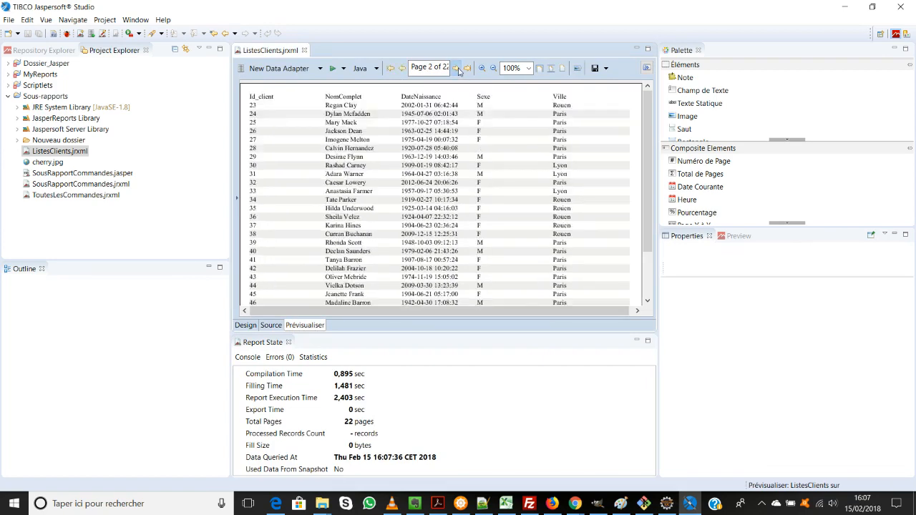
{"action": "left_click", "coordinate": [457, 68]}
{"action": "left_click", "coordinate": [456, 68]}
{"action": "left_click", "coordinate": [456, 68]}
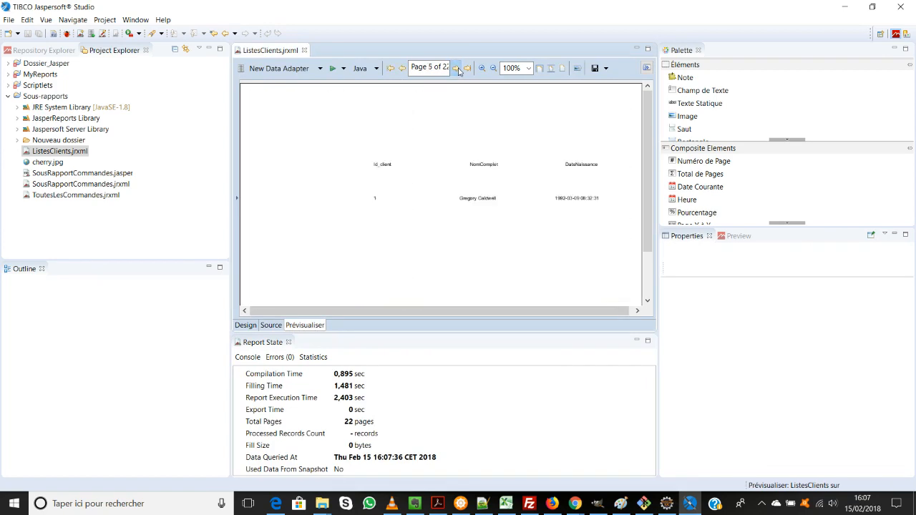
{"action": "left_click", "coordinate": [457, 68]}
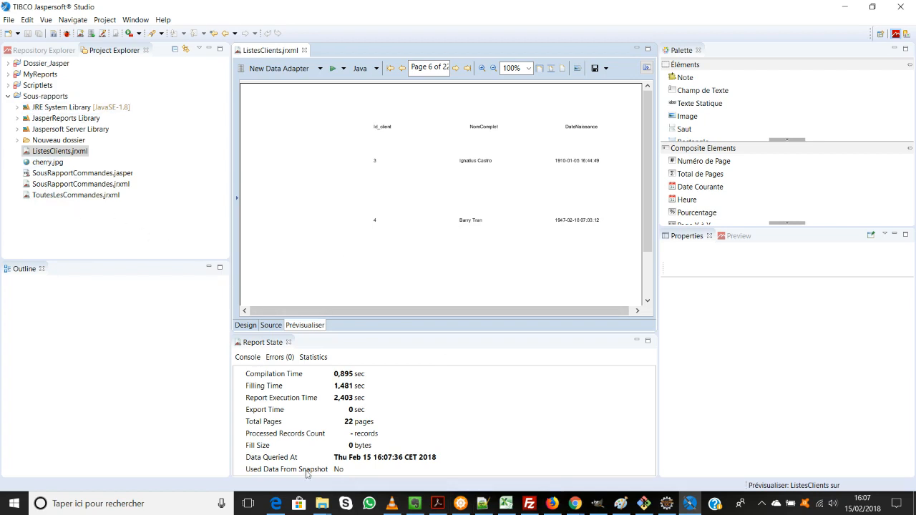
Step: Switch to File Explorer to examine the report files in the Sous-rapports workspace folder, and return to Jaspersoft Studio
{"action": "mouse_move", "coordinate": [320, 500]}
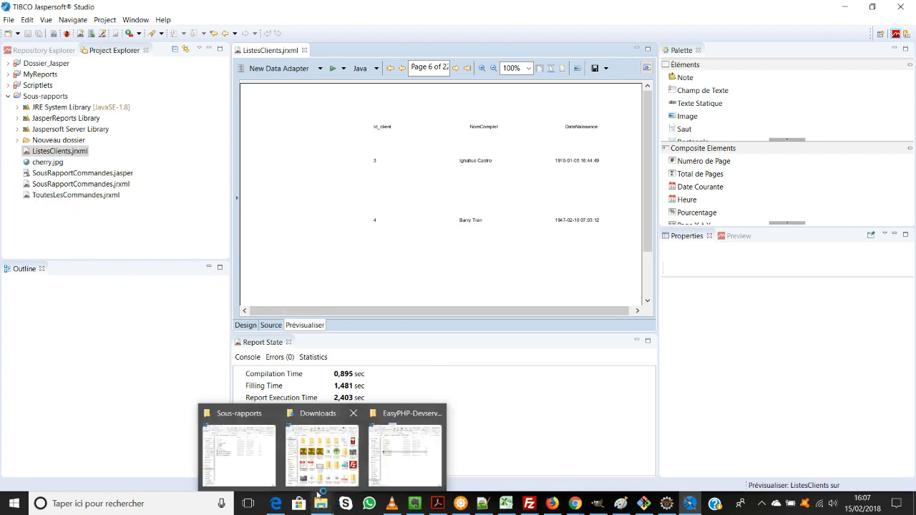
{"action": "left_click", "coordinate": [239, 451]}
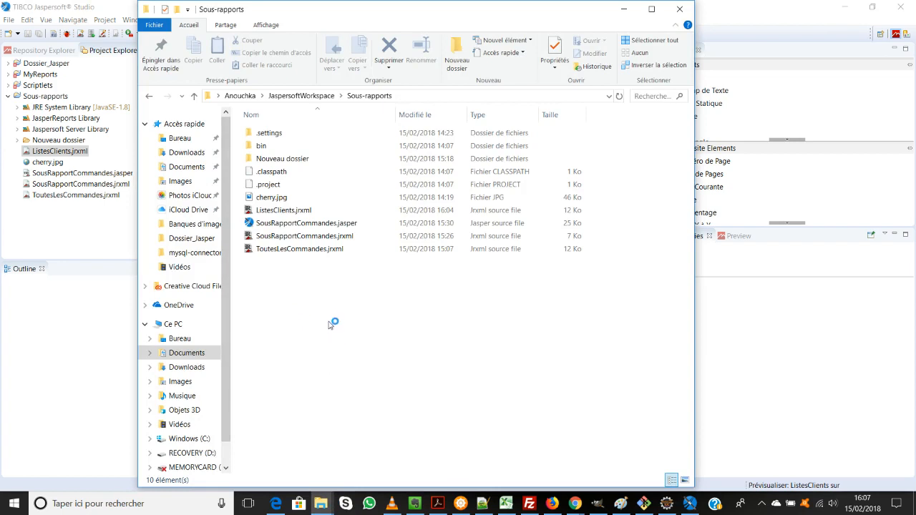
{"action": "left_click", "coordinate": [79, 332]}
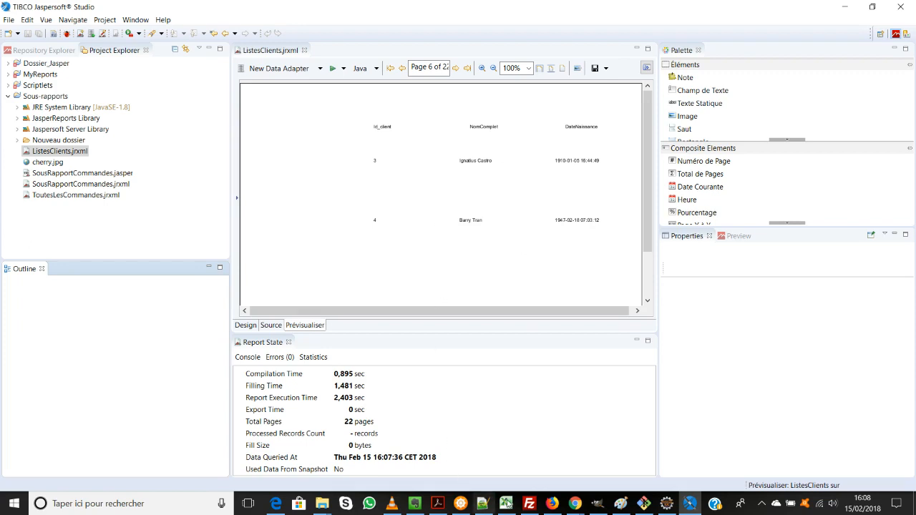
{"action": "mouse_move", "coordinate": [575, 510]}
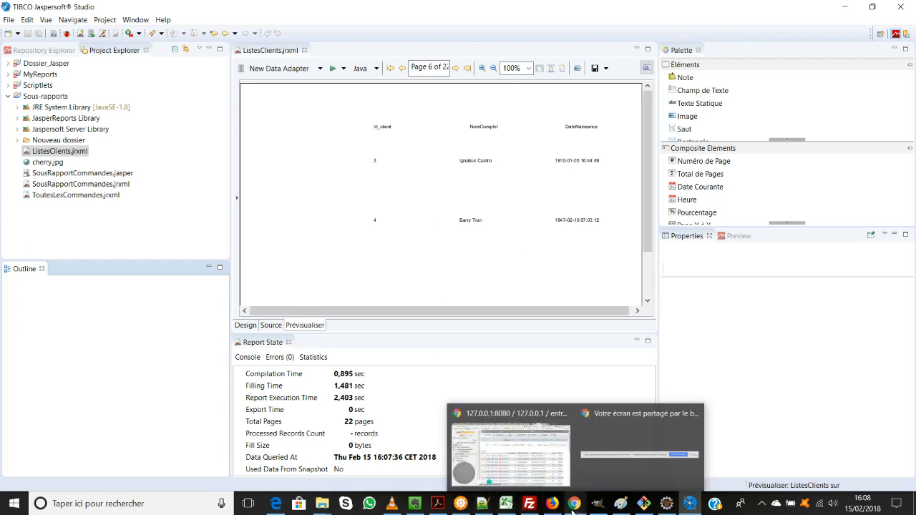